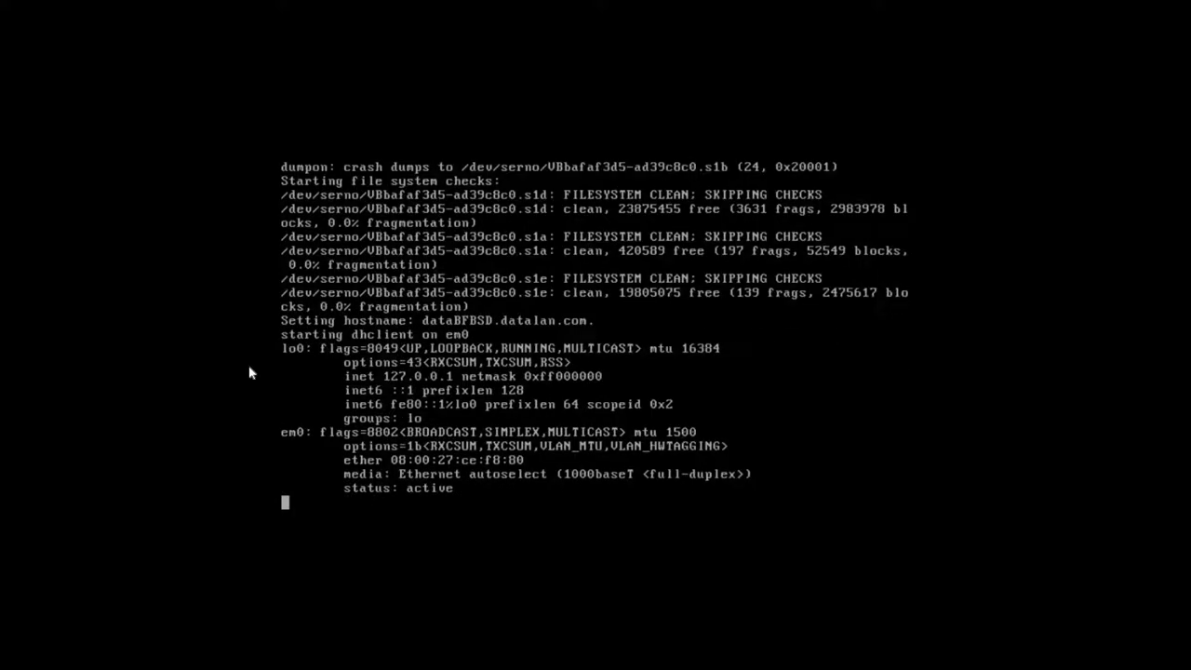
Log in at the console with the user's name and password, then run startxfce4
{"action": "type", "text": "datapioneer"}
{"action": "key", "text": "Return"}
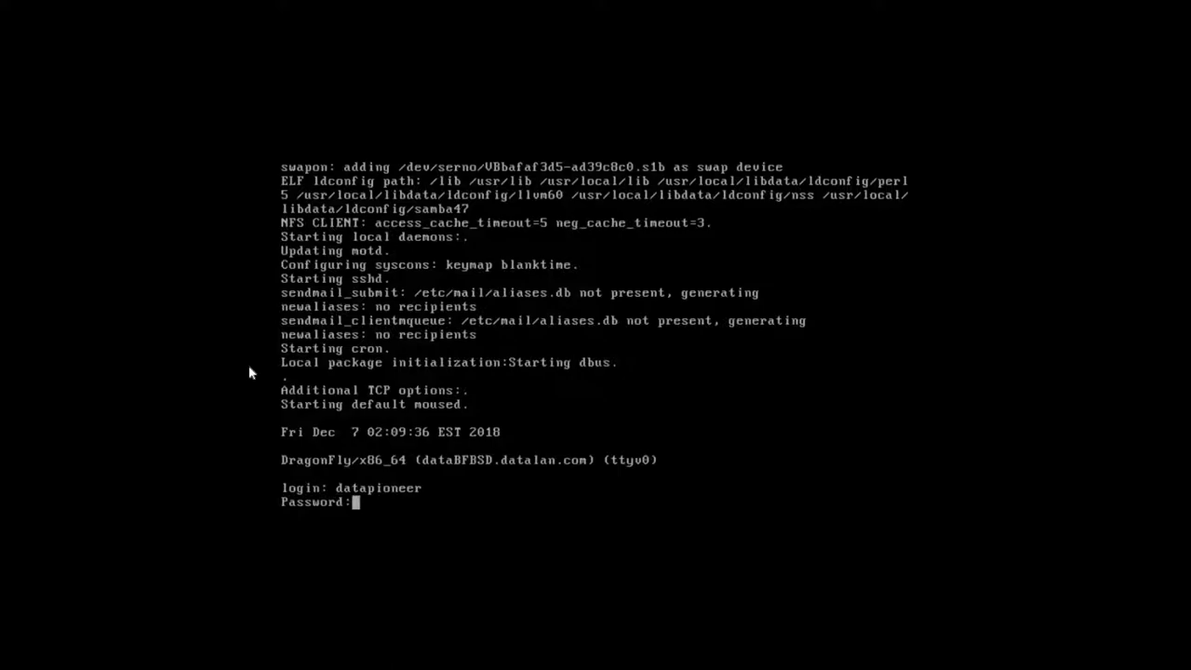
{"action": "key", "text": "Return"}
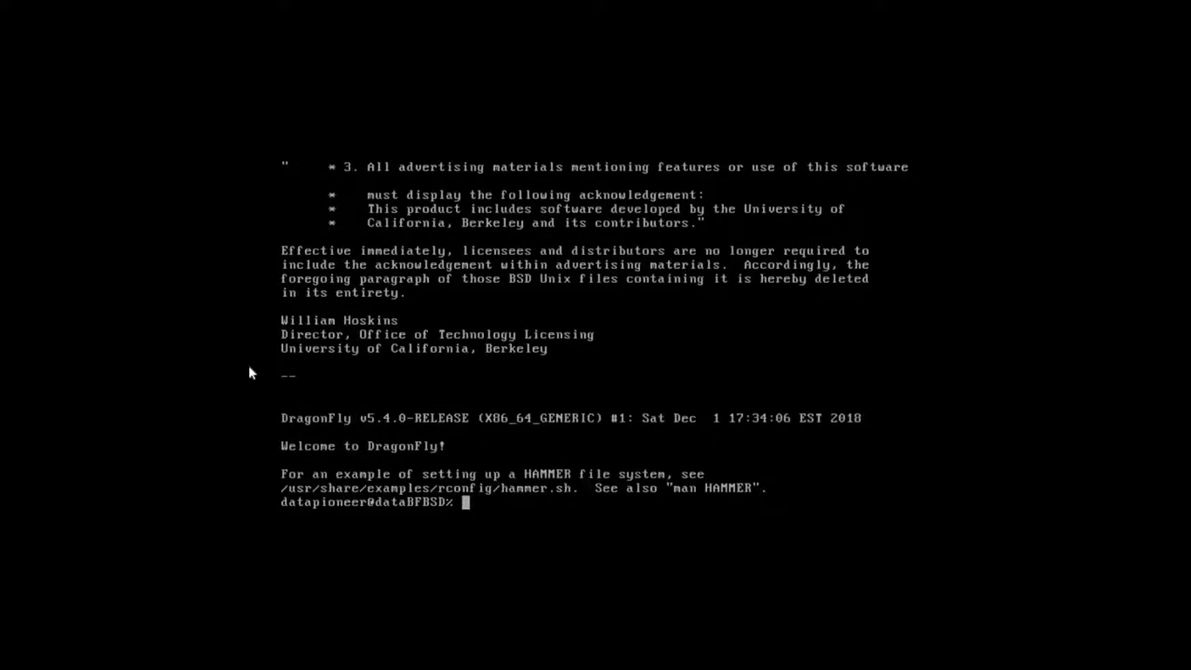
{"action": "type", "text": "startxfce4"}
{"action": "key", "text": "Return"}
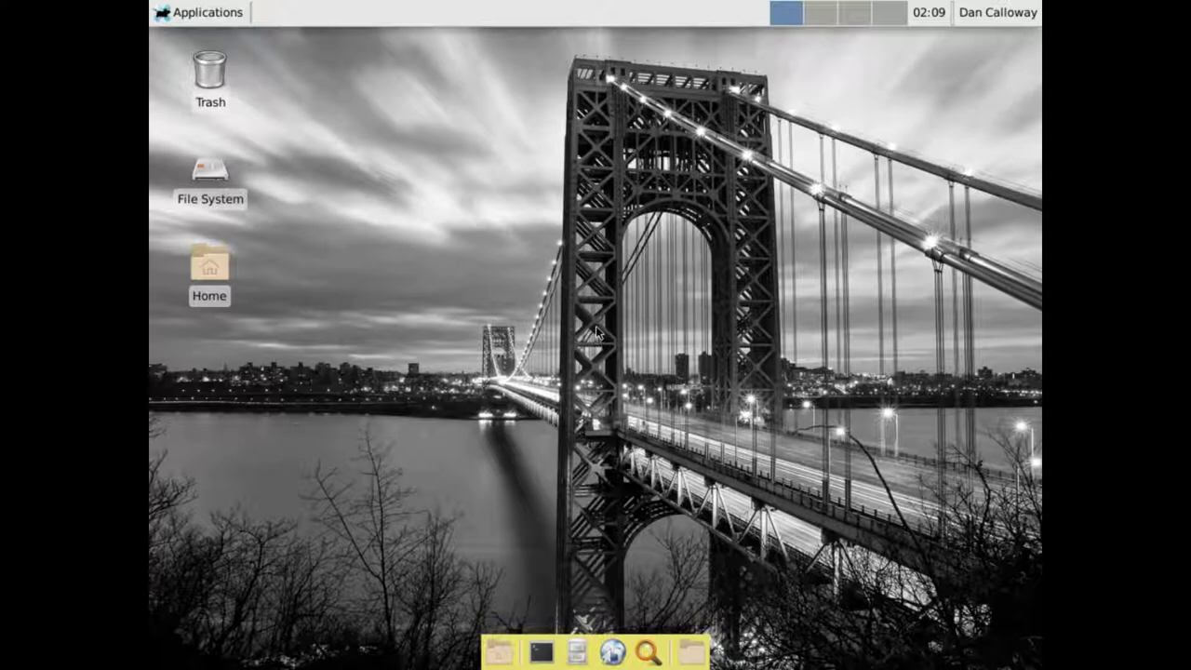
Launch FileZilla from the Applications > Internet menu
{"action": "left_click", "coordinate": [206, 18]}
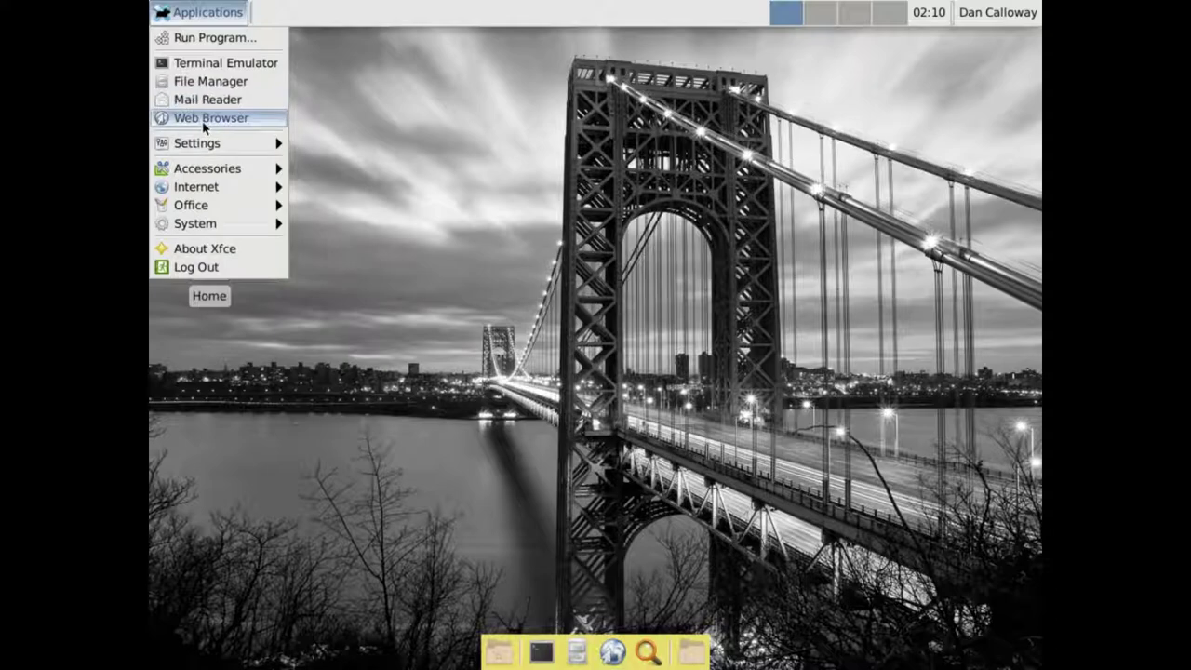
{"action": "mouse_move", "coordinate": [277, 189]}
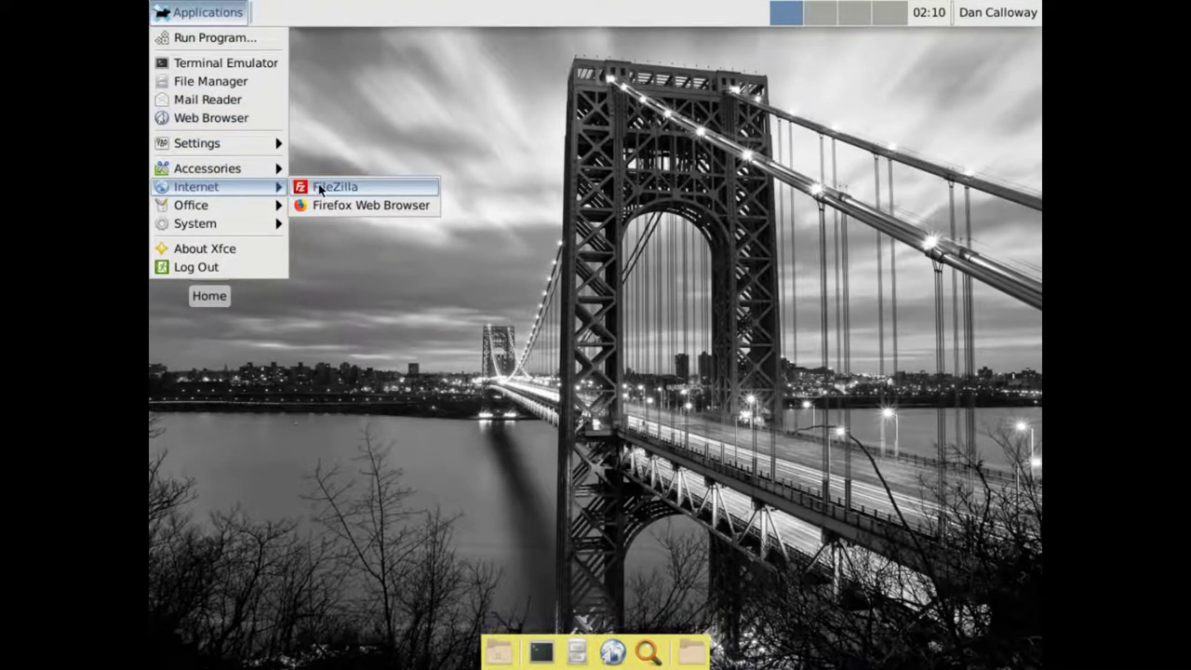
{"action": "left_click", "coordinate": [315, 186]}
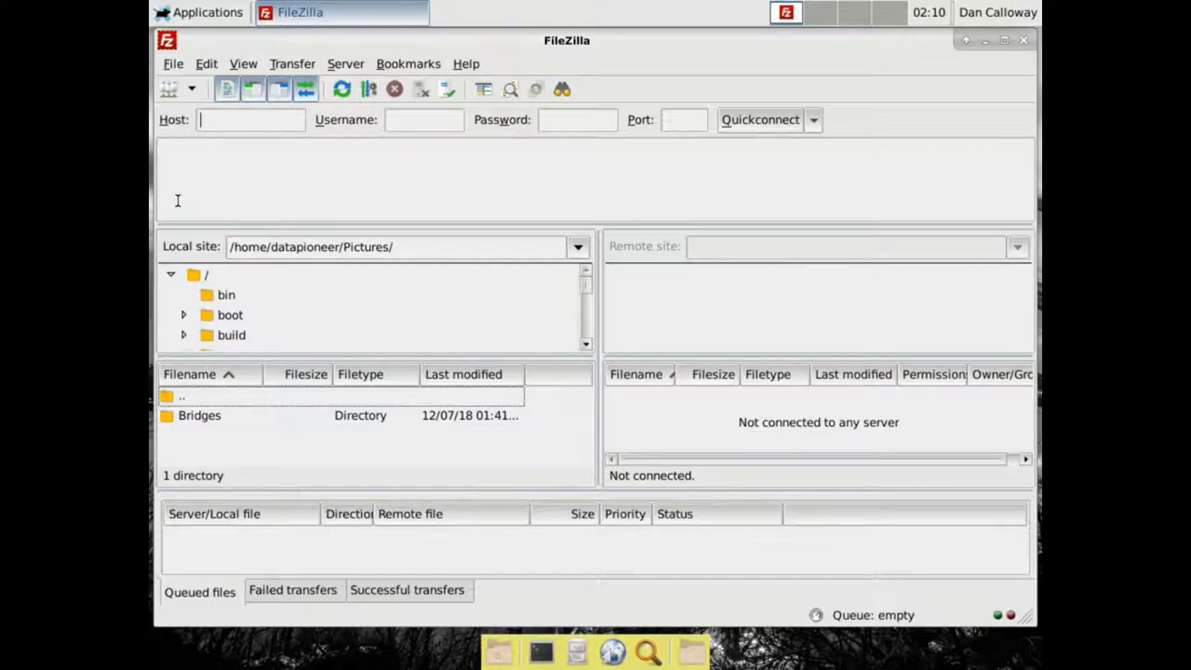
Quickconnect to host 192.168.1.157 using the account's username and password
{"action": "type", "text": "192.168.1.157"}
{"action": "key", "text": "Tab"}
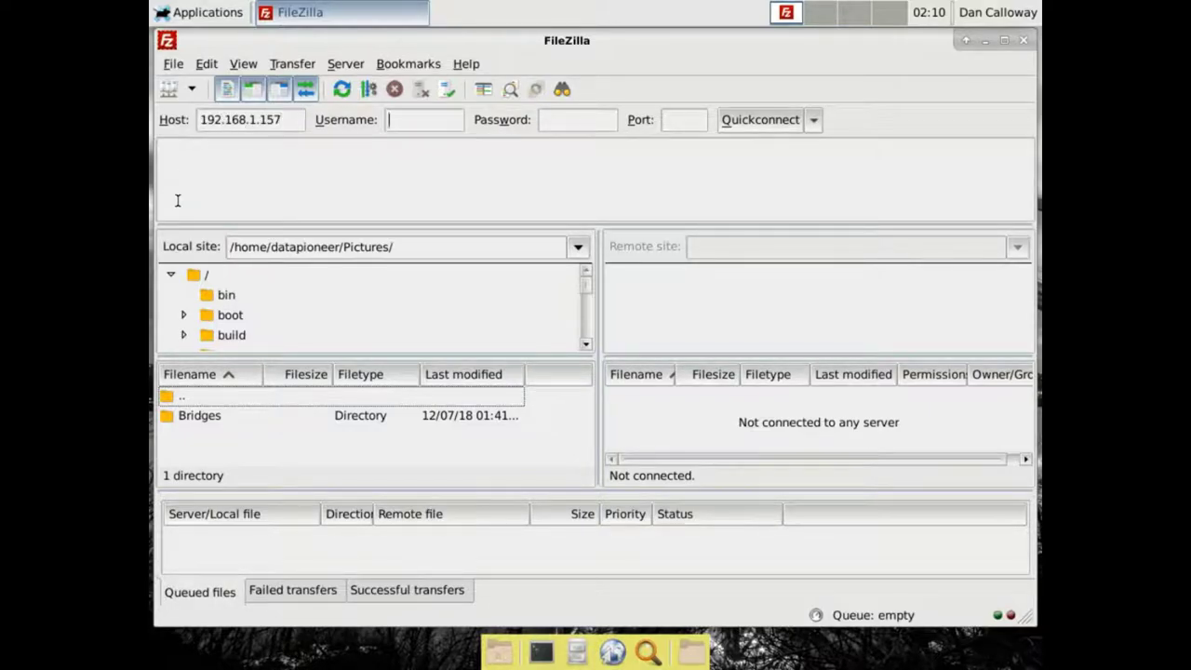
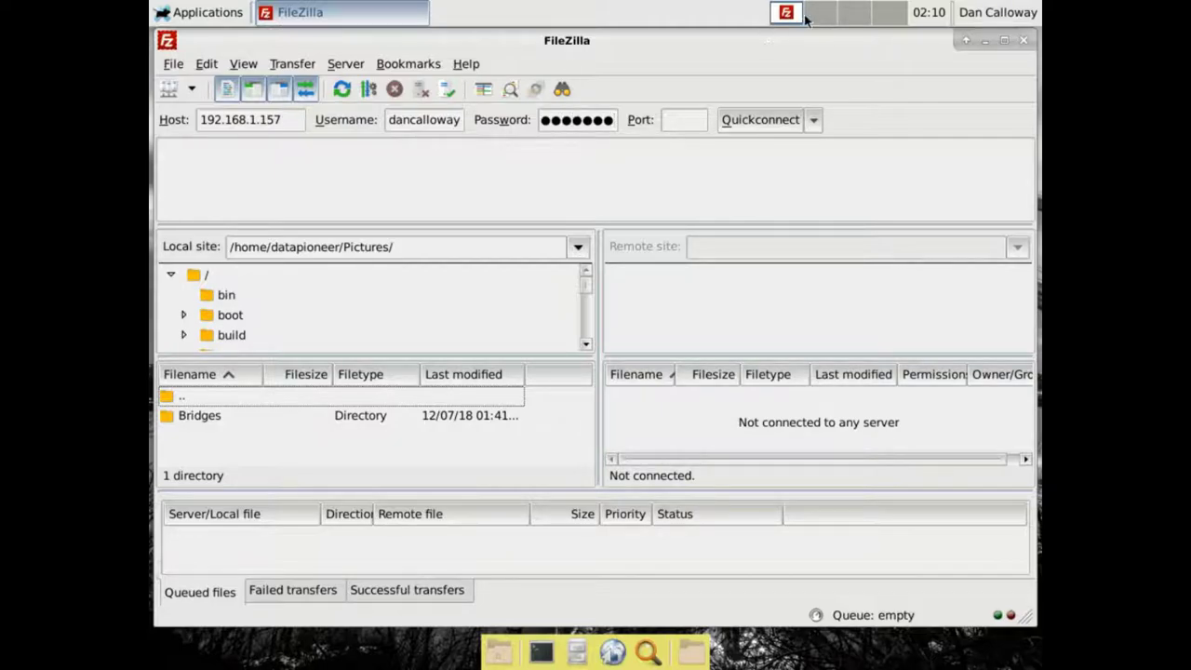
{"action": "left_click", "coordinate": [774, 119]}
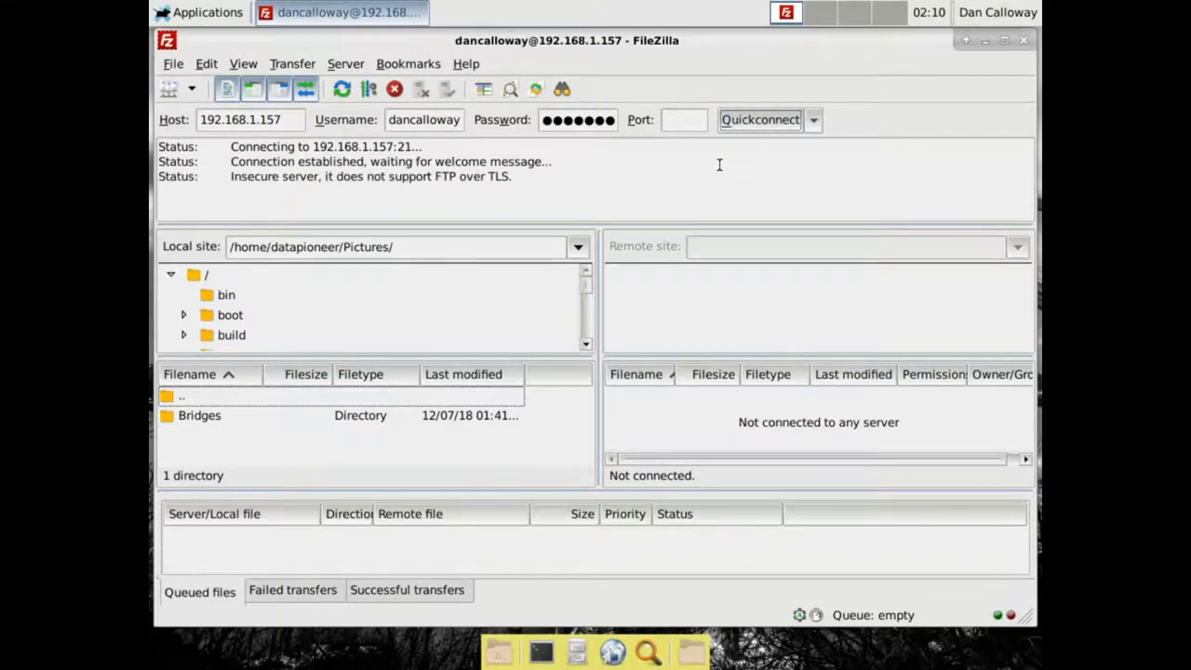
Navigate the remote tree through Public > Shared Pictures into the Fog folder
{"action": "scroll", "coordinate": [823, 326], "scroll_direction": "down", "scroll_amount": 2}
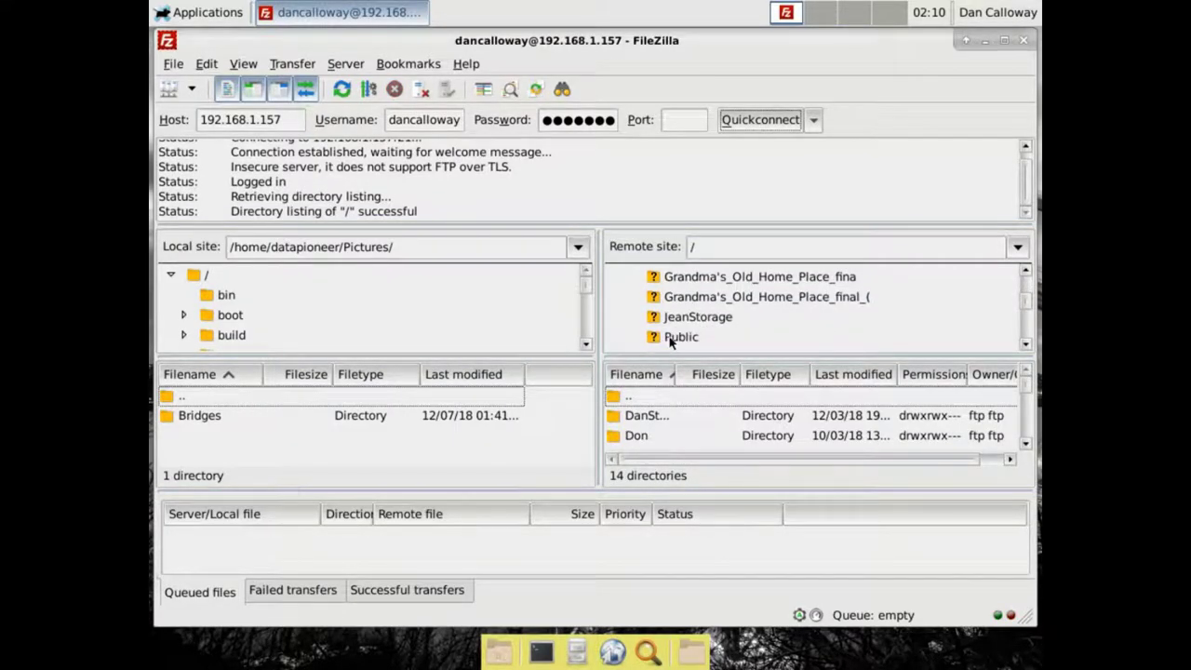
{"action": "left_click", "coordinate": [678, 337]}
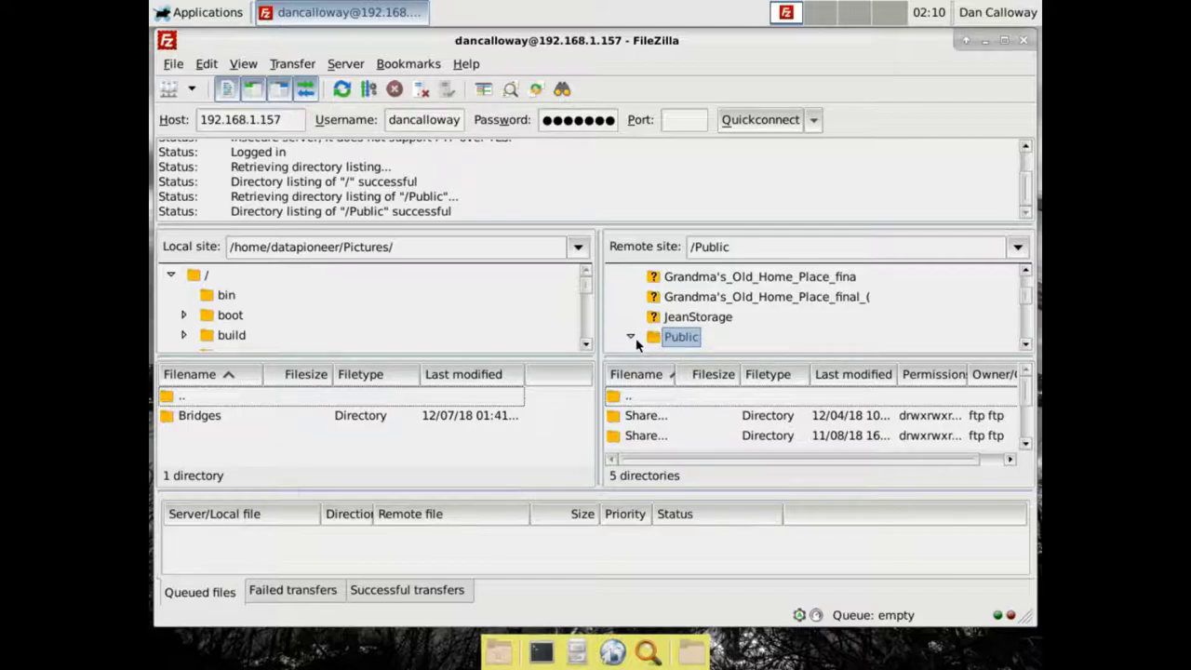
{"action": "left_click", "coordinate": [633, 339]}
{"action": "scroll", "coordinate": [811, 340], "scroll_direction": "down", "scroll_amount": 2}
{"action": "scroll", "coordinate": [811, 344], "scroll_direction": "up", "scroll_amount": 2}
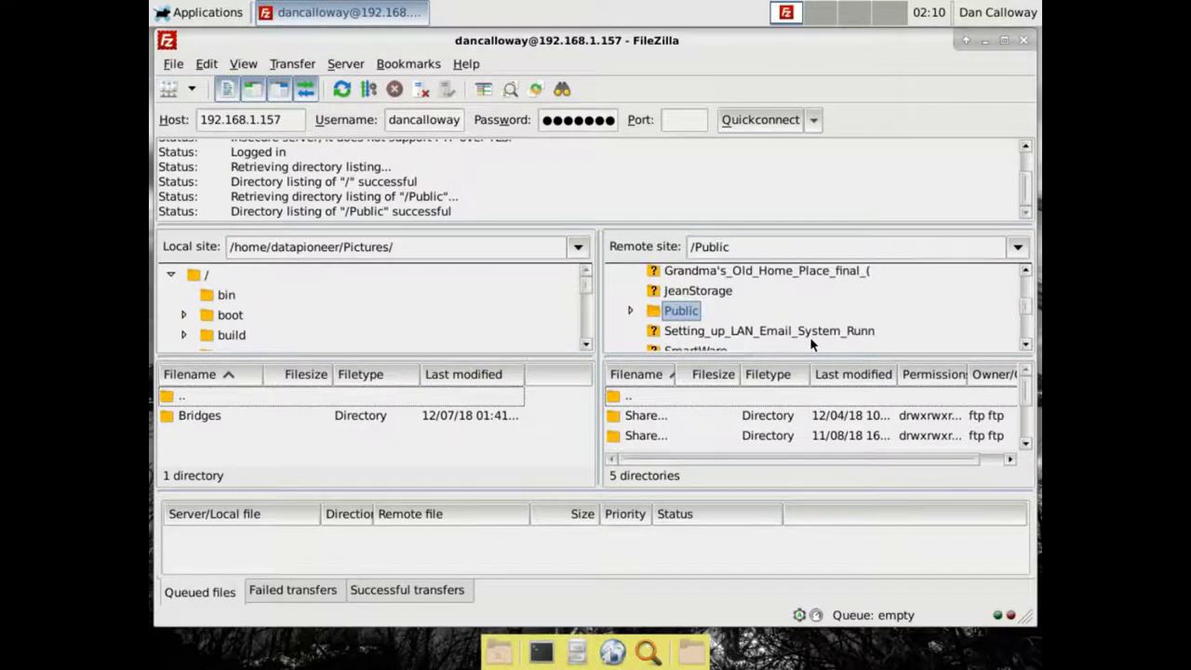
{"action": "scroll", "coordinate": [810, 344], "scroll_direction": "down", "scroll_amount": 3}
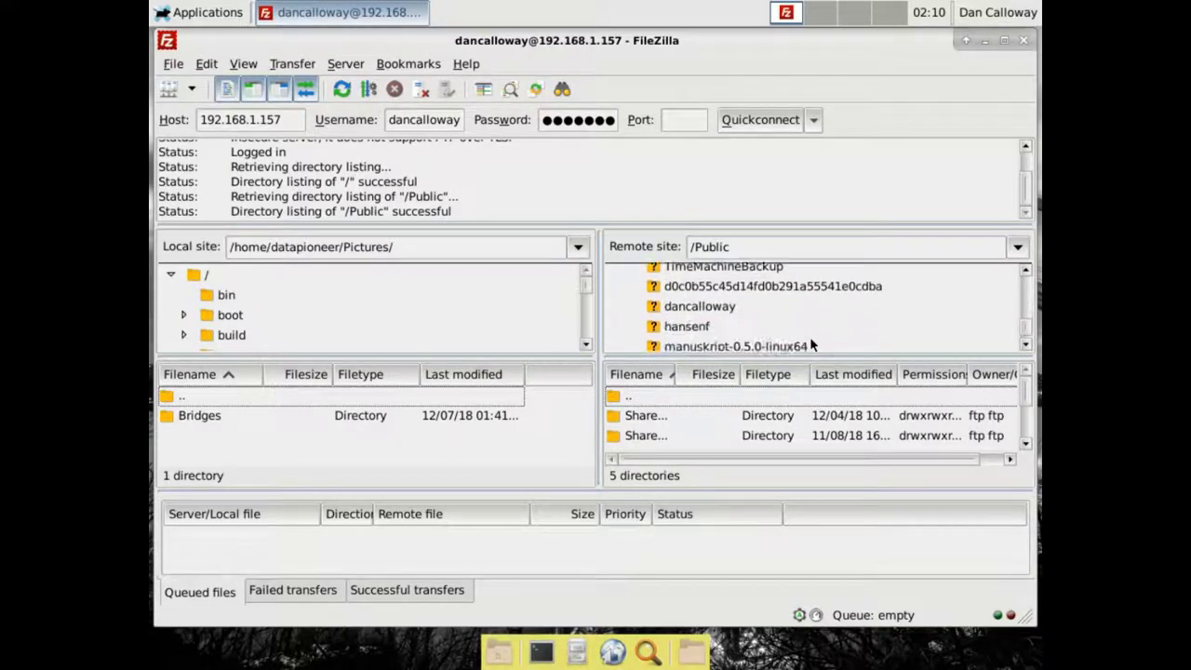
{"action": "scroll", "coordinate": [811, 343], "scroll_direction": "up", "scroll_amount": 3}
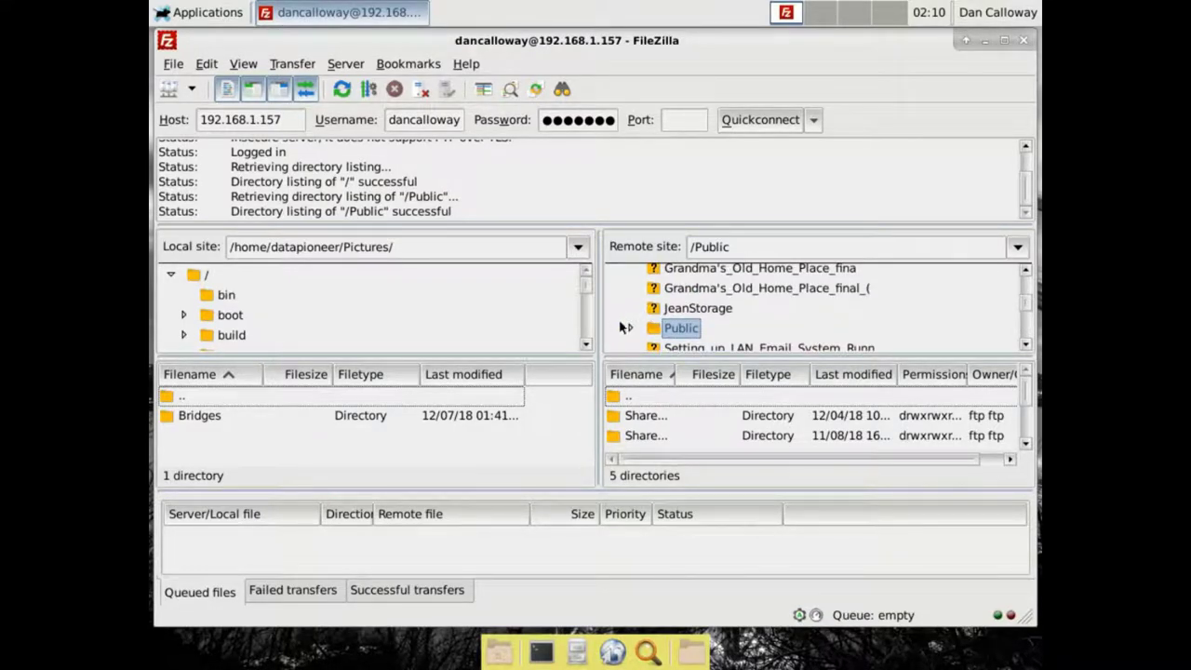
{"action": "left_click", "coordinate": [630, 328]}
{"action": "scroll", "coordinate": [763, 340], "scroll_direction": "down", "scroll_amount": 3}
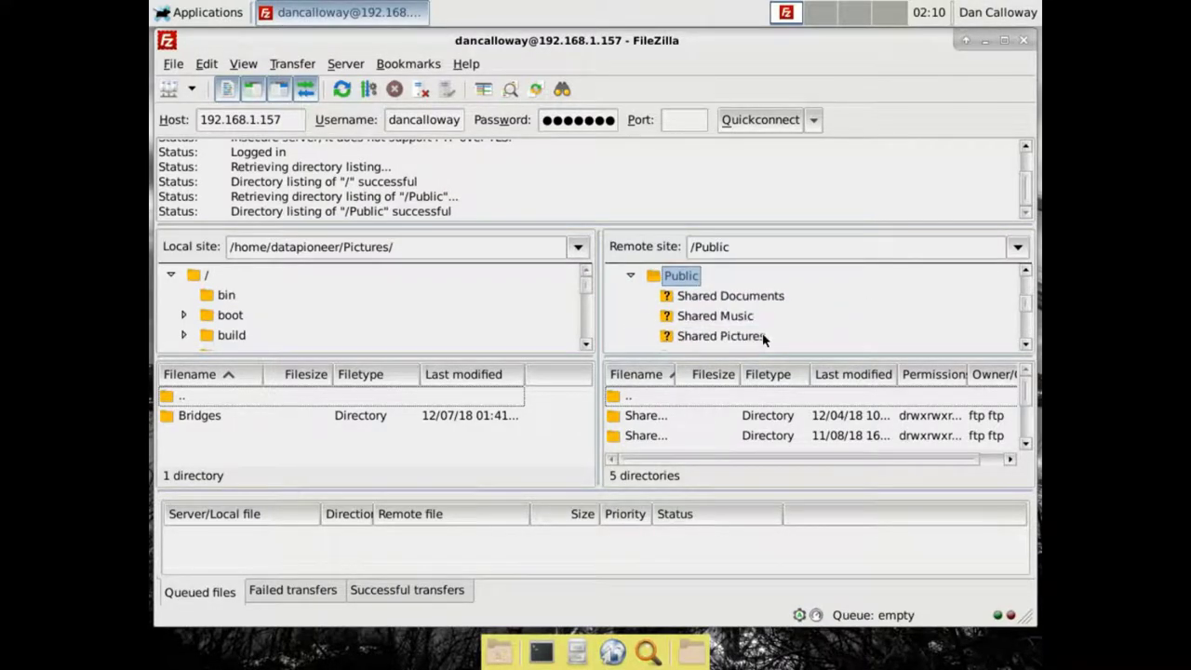
{"action": "left_click", "coordinate": [757, 339]}
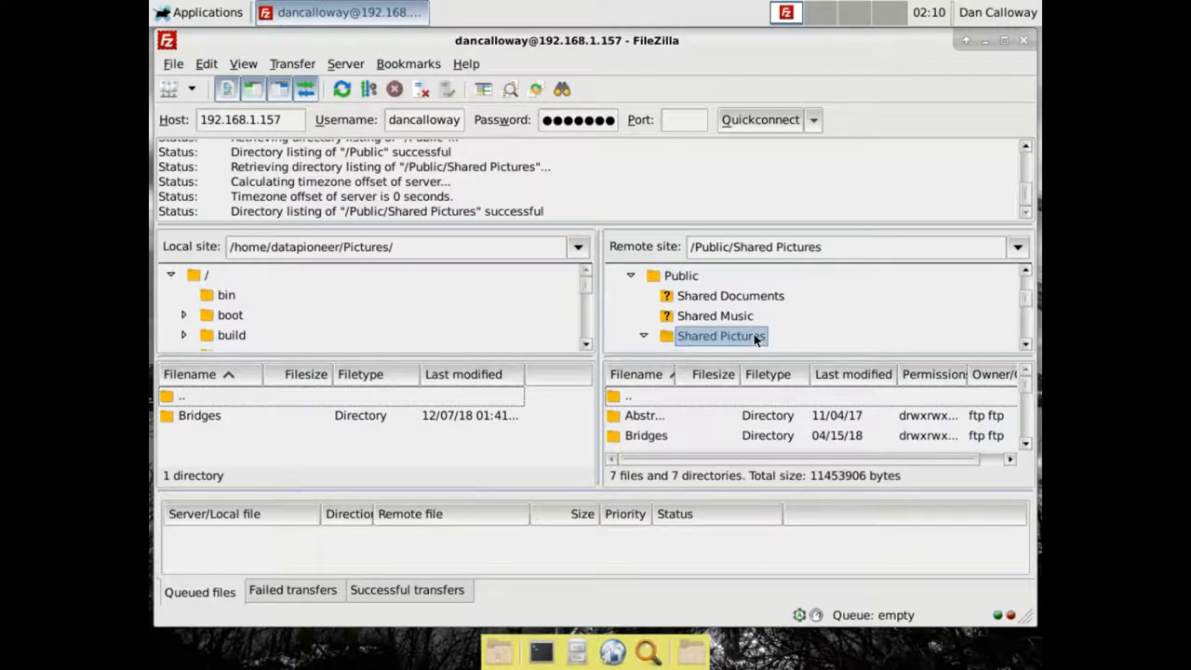
{"action": "scroll", "coordinate": [754, 339], "scroll_direction": "down", "scroll_amount": 2}
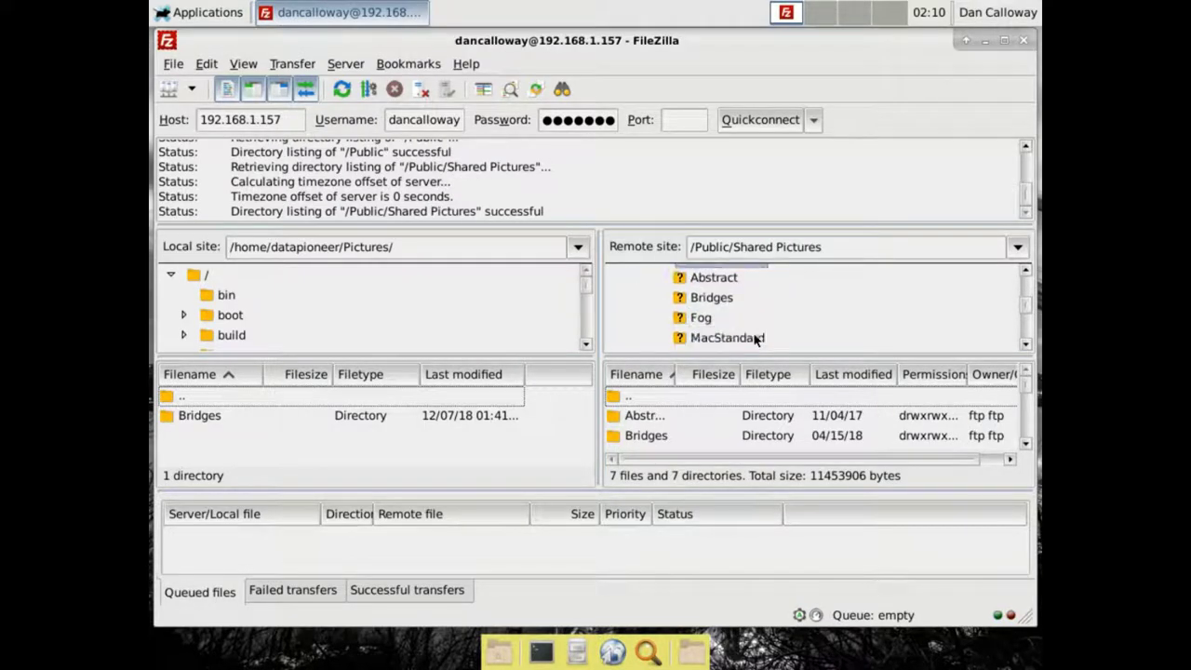
{"action": "left_click", "coordinate": [697, 323]}
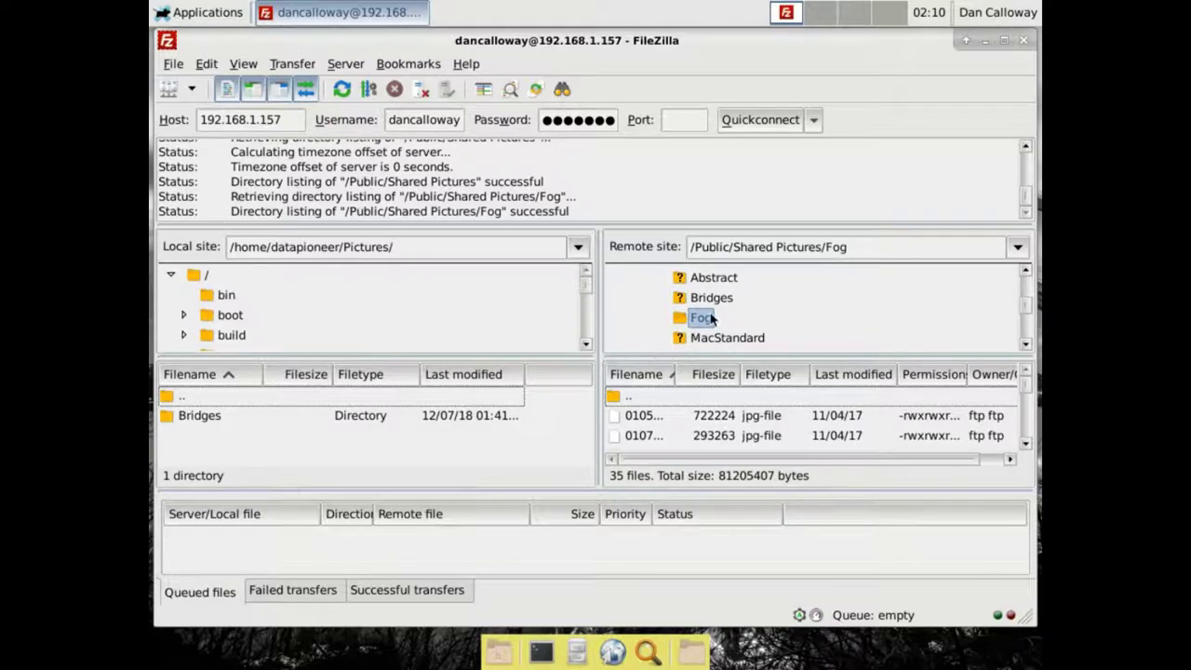
Drag the remote Fog folder into local Pictures to download its 35 images, then close FileZilla
{"action": "left_click_drag", "start_coordinate": [700, 318], "coordinate": [434, 439]}
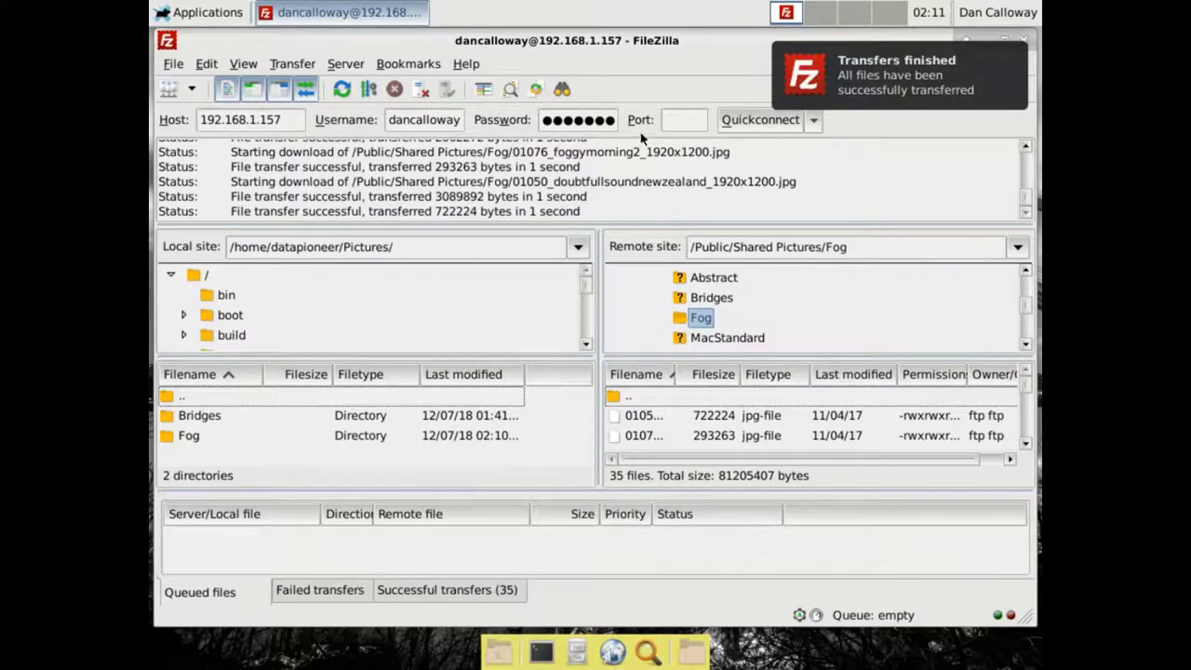
{"action": "left_click", "coordinate": [1009, 78]}
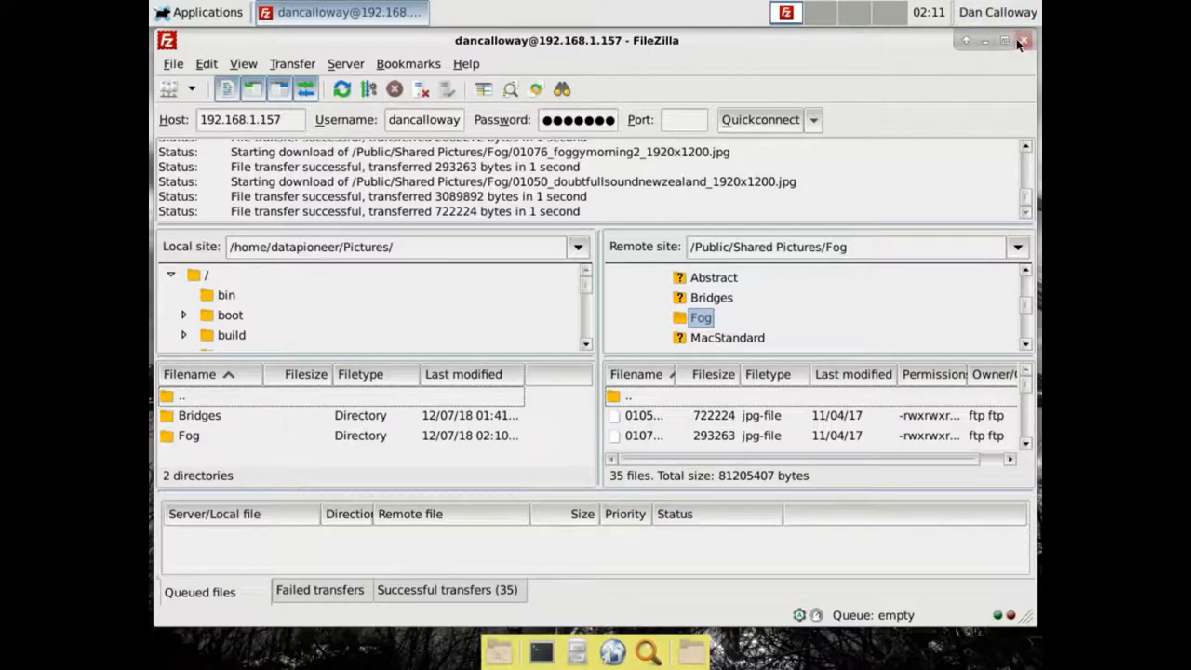
{"action": "left_click", "coordinate": [1023, 40]}
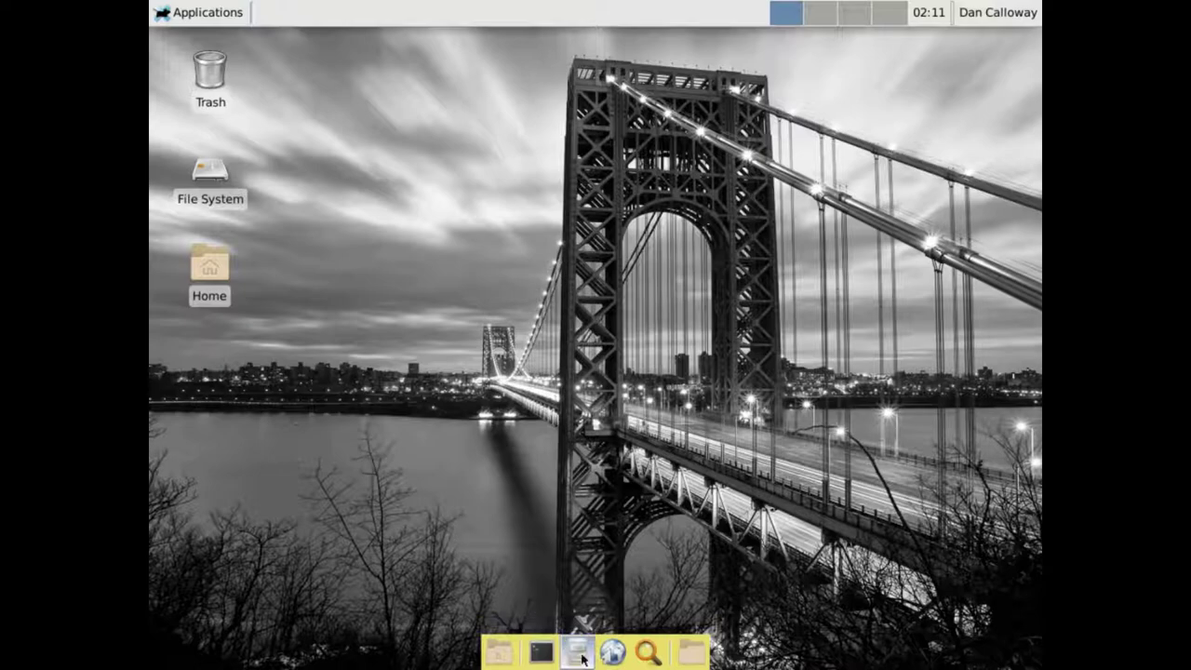
Open Thunar at the home folder and go into Pictures > Fog
{"action": "left_click", "coordinate": [581, 656]}
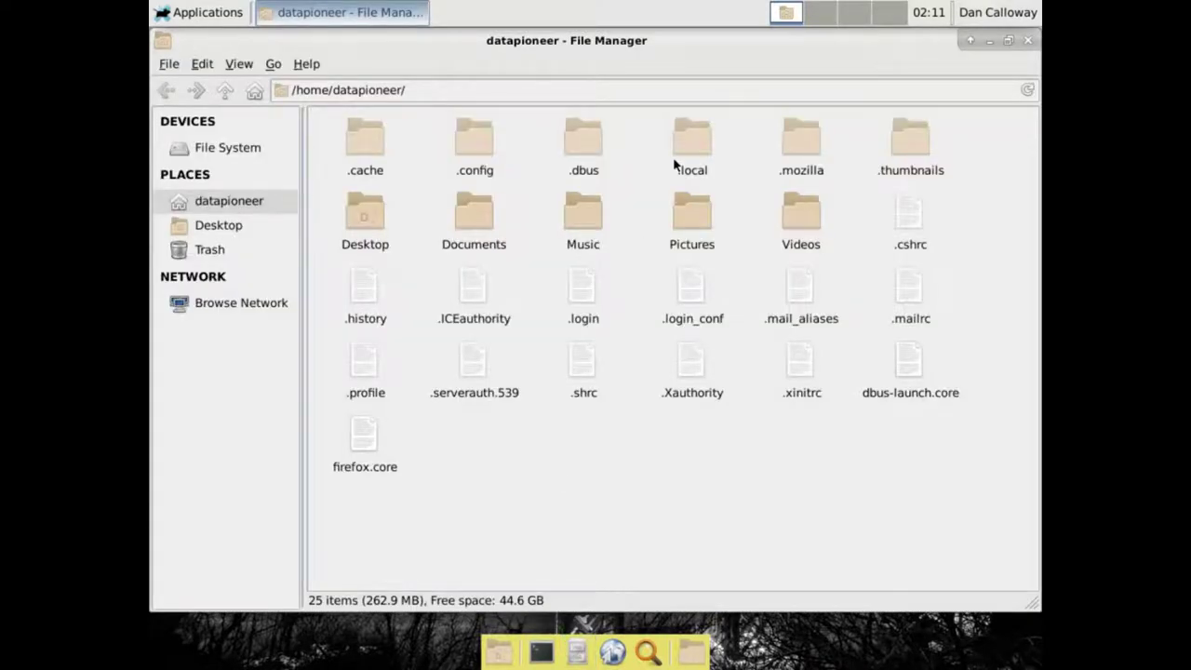
{"action": "double_click", "coordinate": [685, 202]}
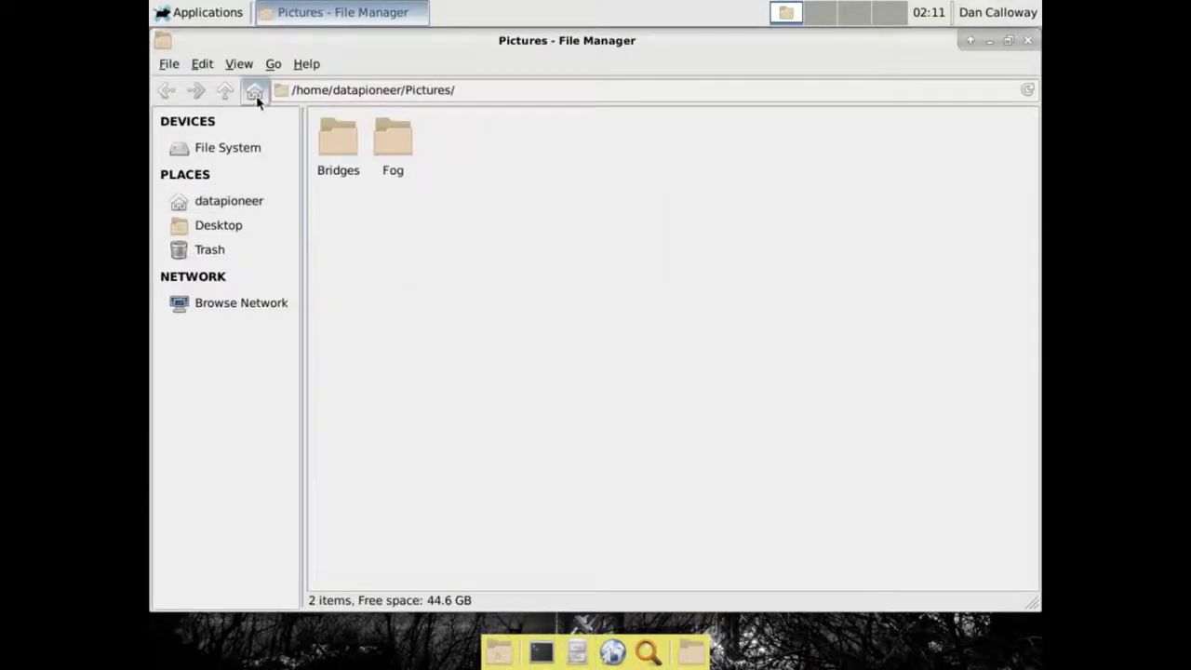
{"action": "double_click", "coordinate": [391, 140]}
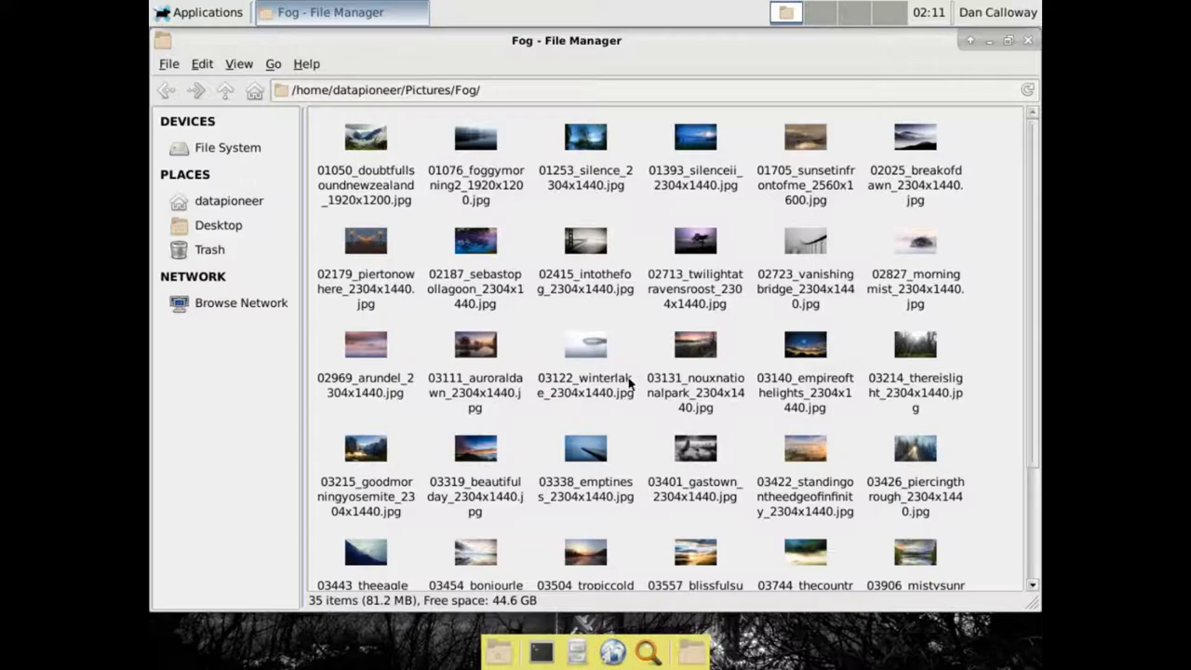
Enlarge the Fog thumbnails with View > Zoom In and browse the images
{"action": "left_click", "coordinate": [237, 65]}
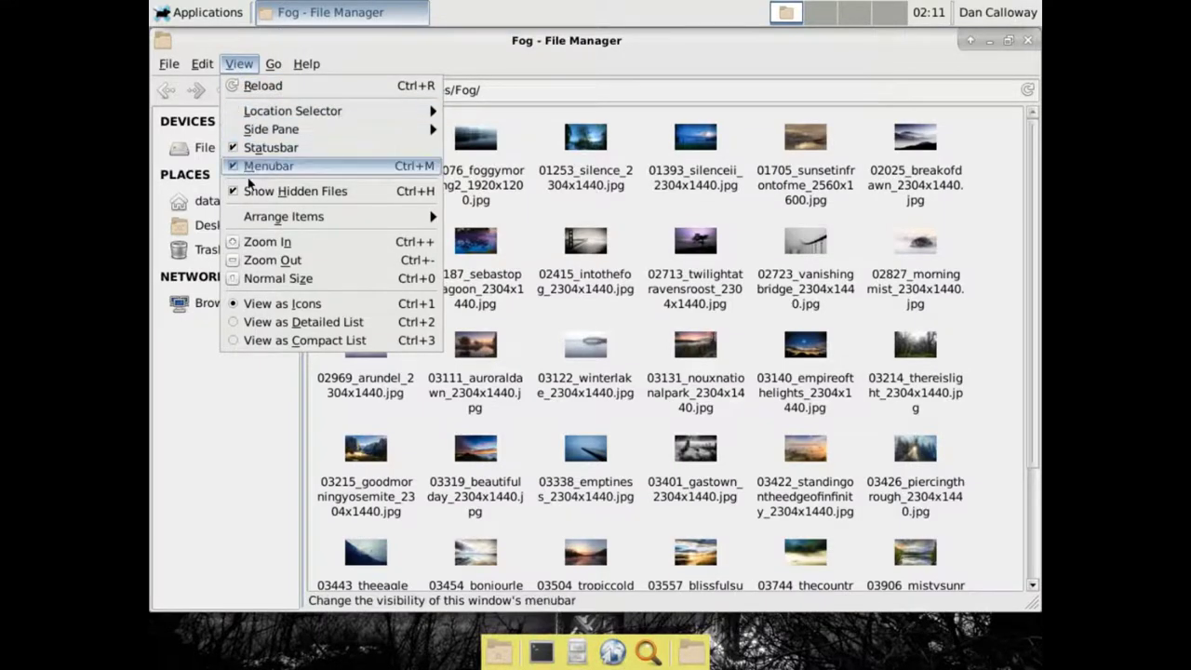
{"action": "left_click", "coordinate": [253, 244]}
{"action": "scroll", "coordinate": [560, 337], "scroll_direction": "down", "scroll_amount": 2}
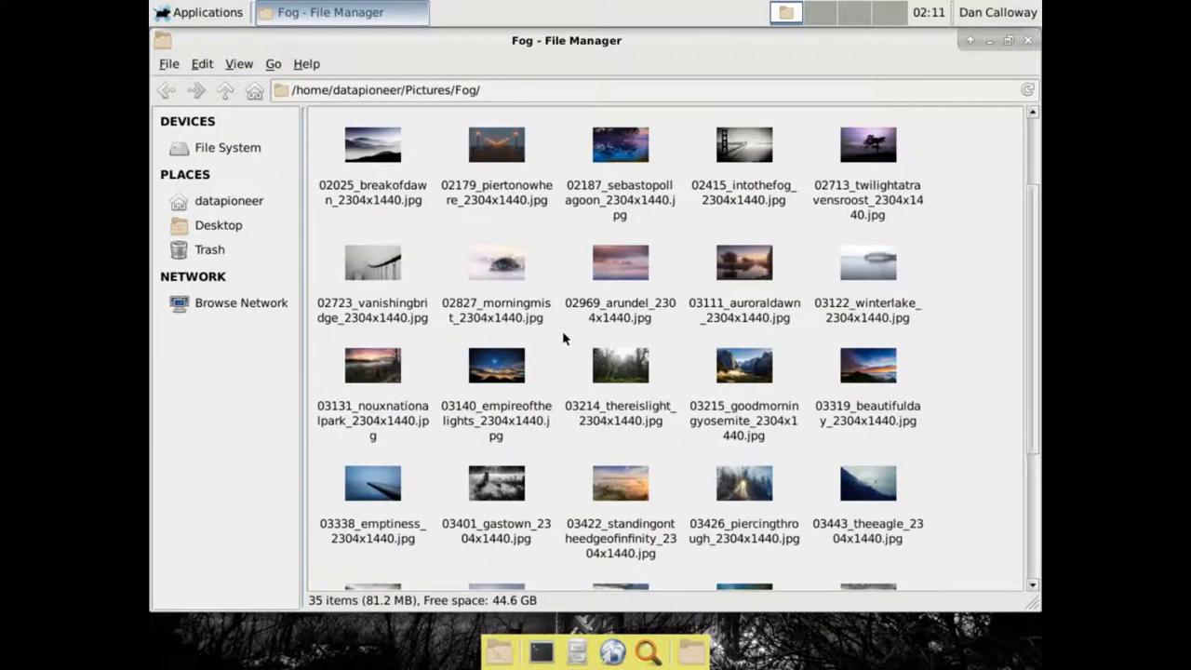
{"action": "scroll", "coordinate": [563, 337], "scroll_direction": "down", "scroll_amount": 3}
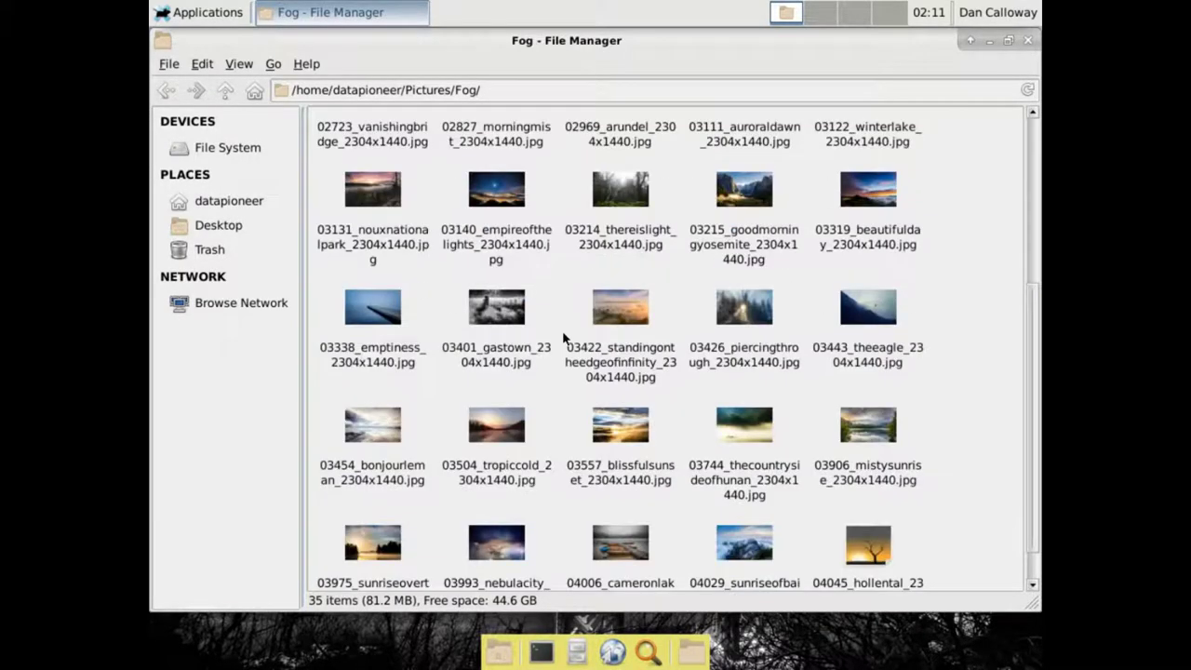
{"action": "scroll", "coordinate": [562, 333], "scroll_direction": "down", "scroll_amount": 1}
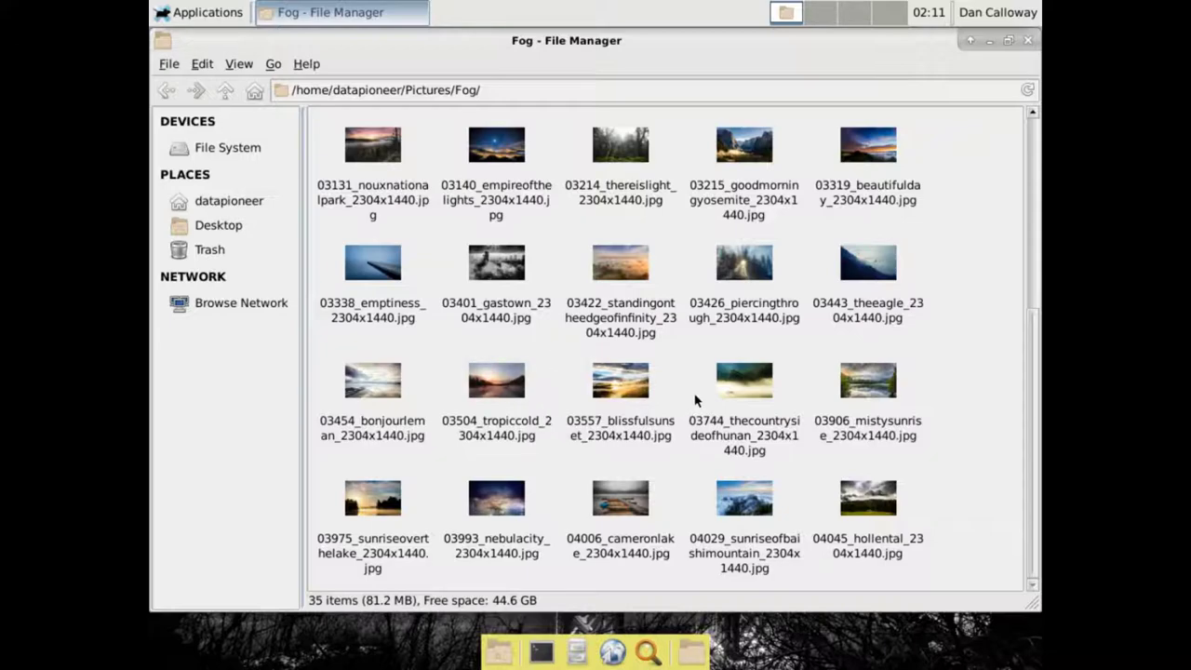
{"action": "scroll", "coordinate": [755, 341], "scroll_direction": "up", "scroll_amount": 2}
{"action": "scroll", "coordinate": [758, 337], "scroll_direction": "up", "scroll_amount": 1}
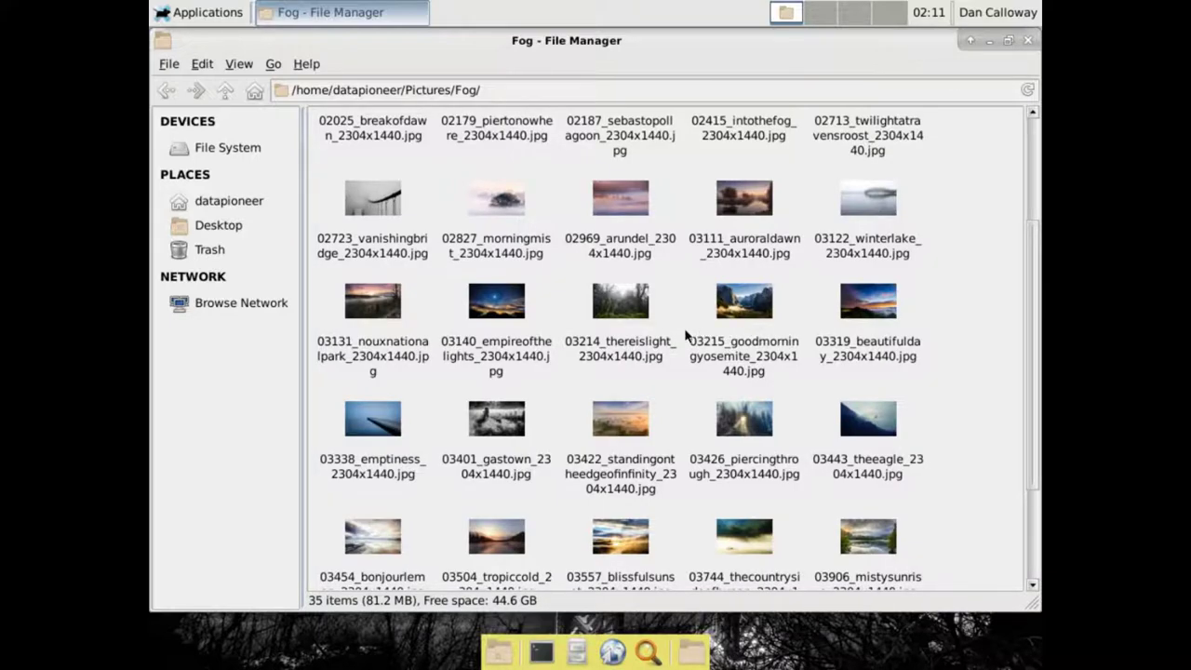
Set 03214_thereislight_2304x1440.jpg as the desktop wallpaper and close Thunar
{"action": "right_click", "coordinate": [615, 313]}
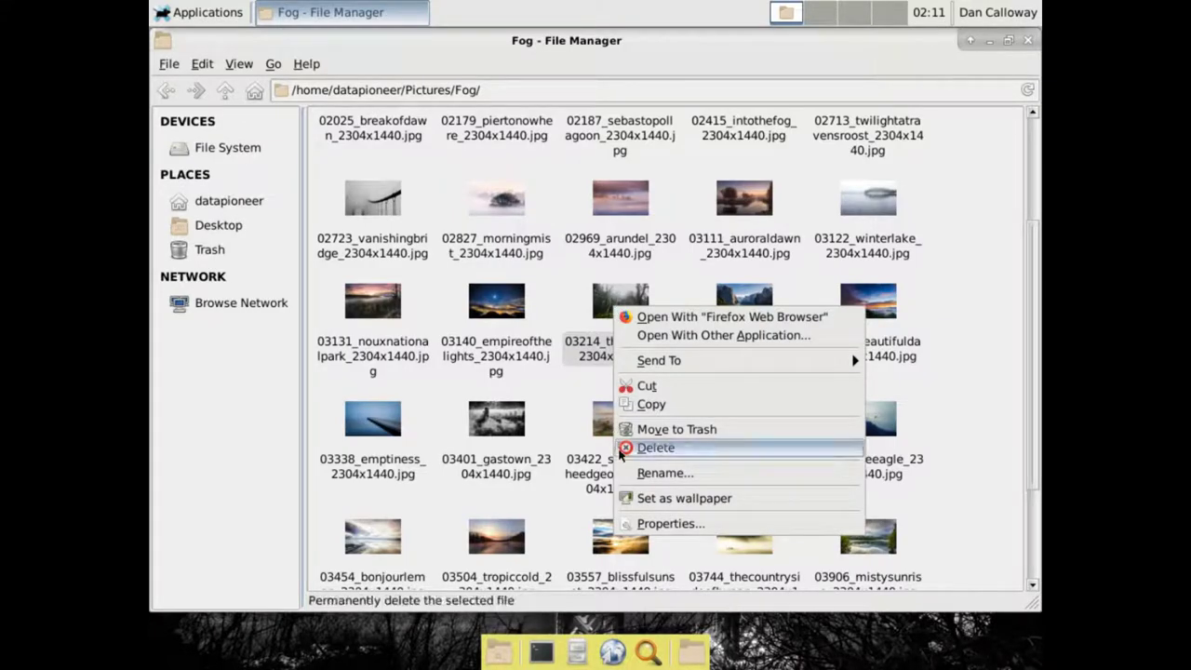
{"action": "left_click", "coordinate": [655, 499]}
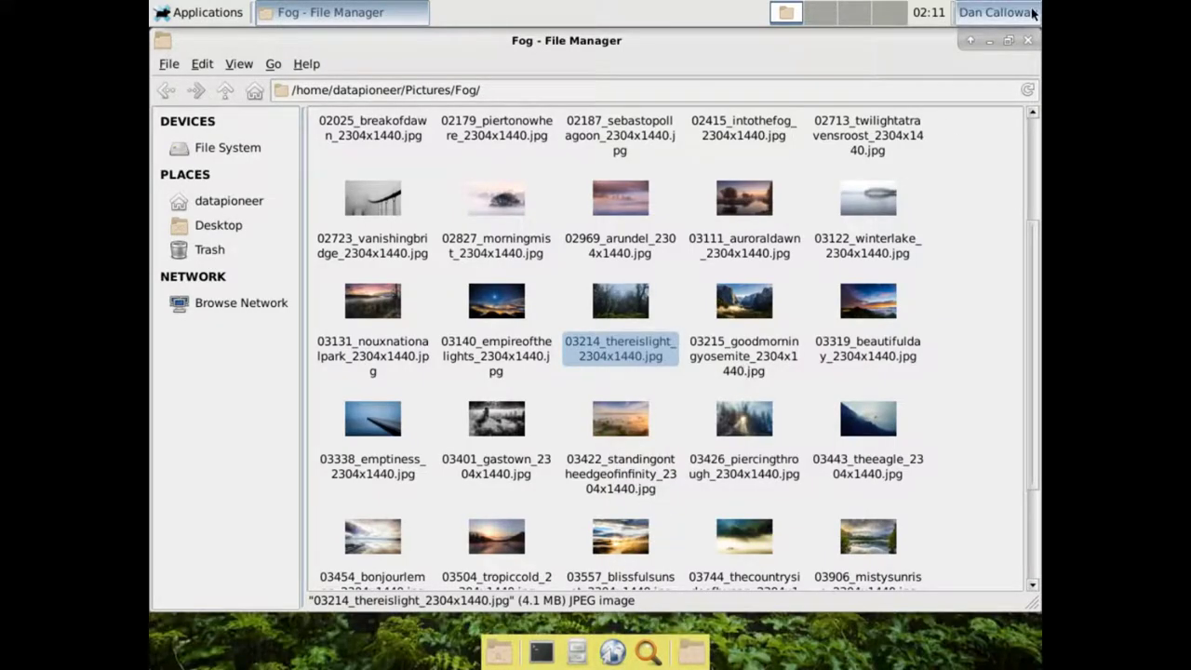
{"action": "left_click", "coordinate": [1027, 43]}
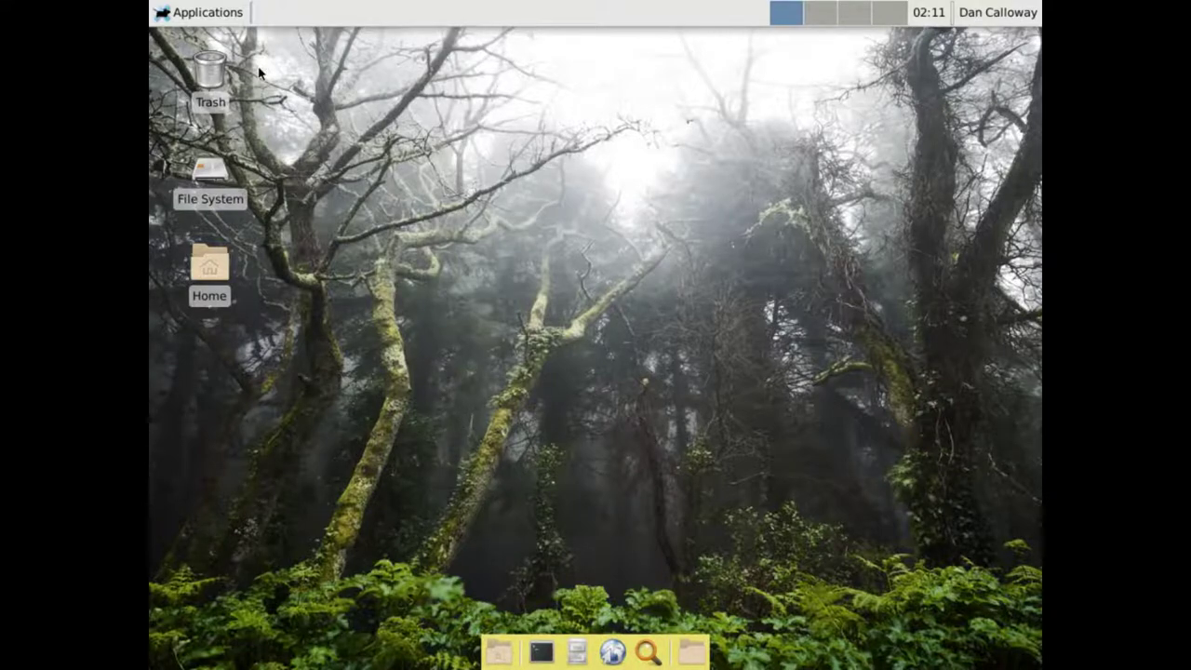
Open the Documents folder from the Home icon on the desktop
{"action": "left_click", "coordinate": [217, 266]}
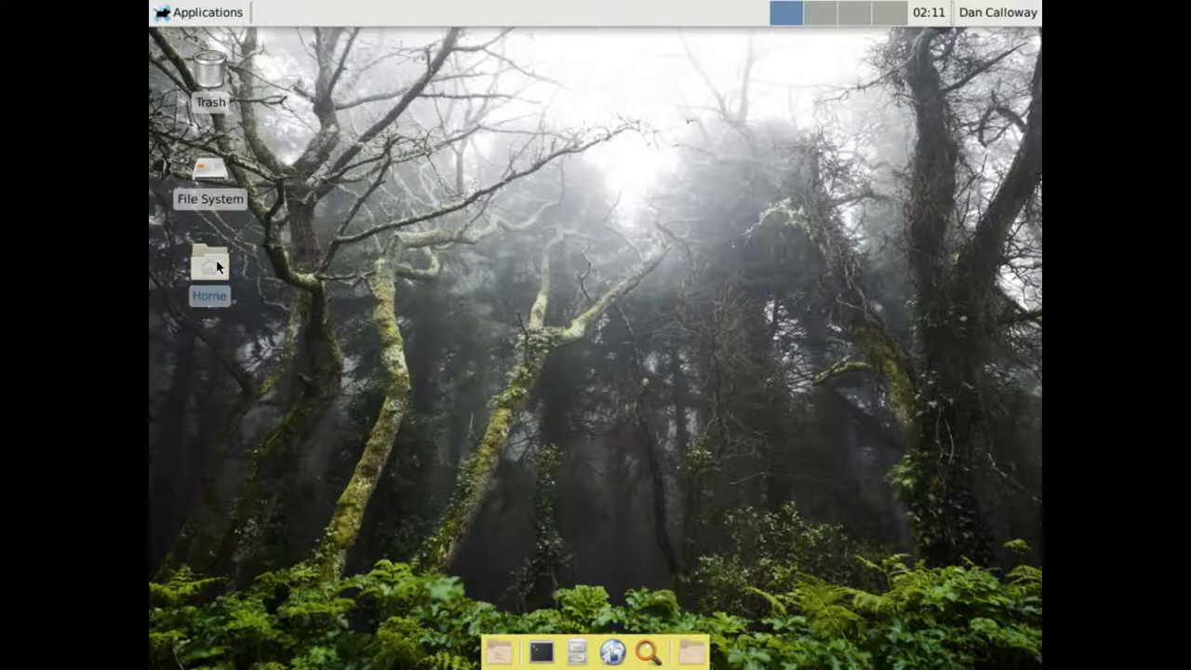
{"action": "double_click", "coordinate": [218, 265]}
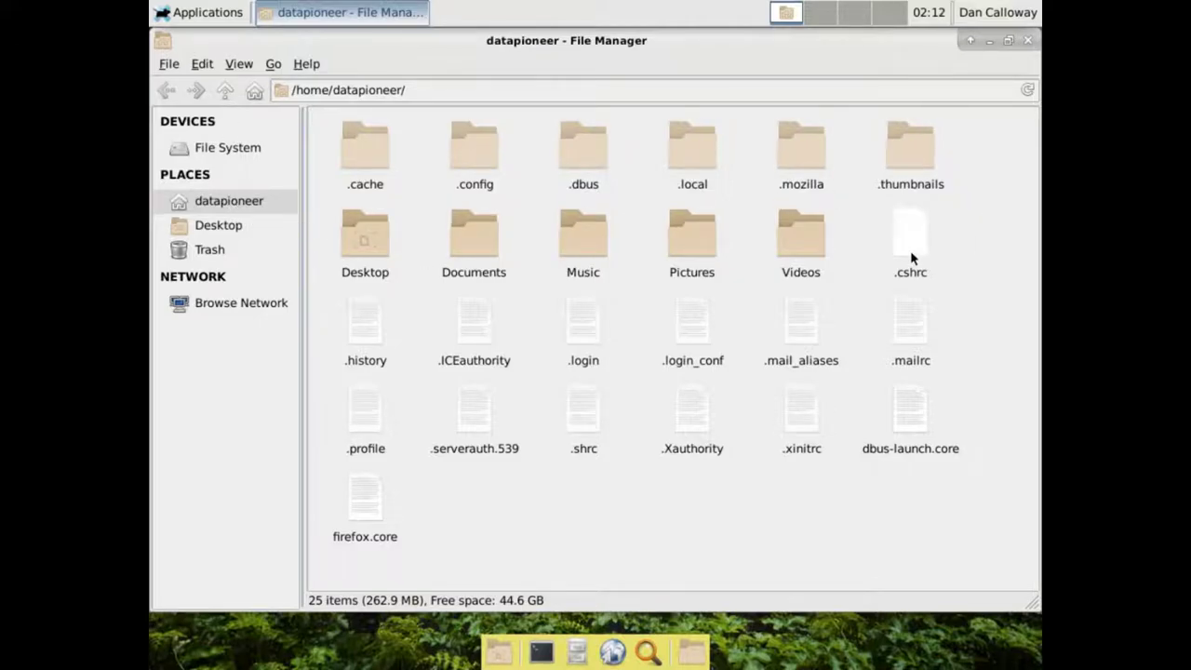
{"action": "double_click", "coordinate": [474, 260]}
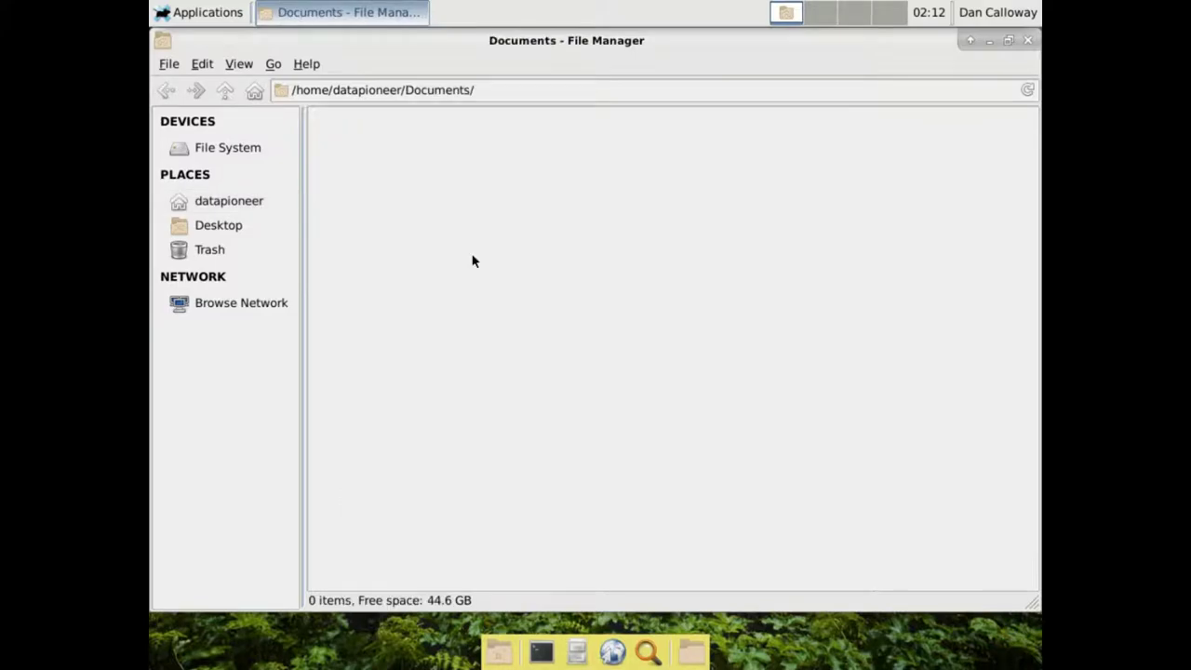
Create an empty file named testFile1.txt in Documents and select it
{"action": "right_click", "coordinate": [423, 231]}
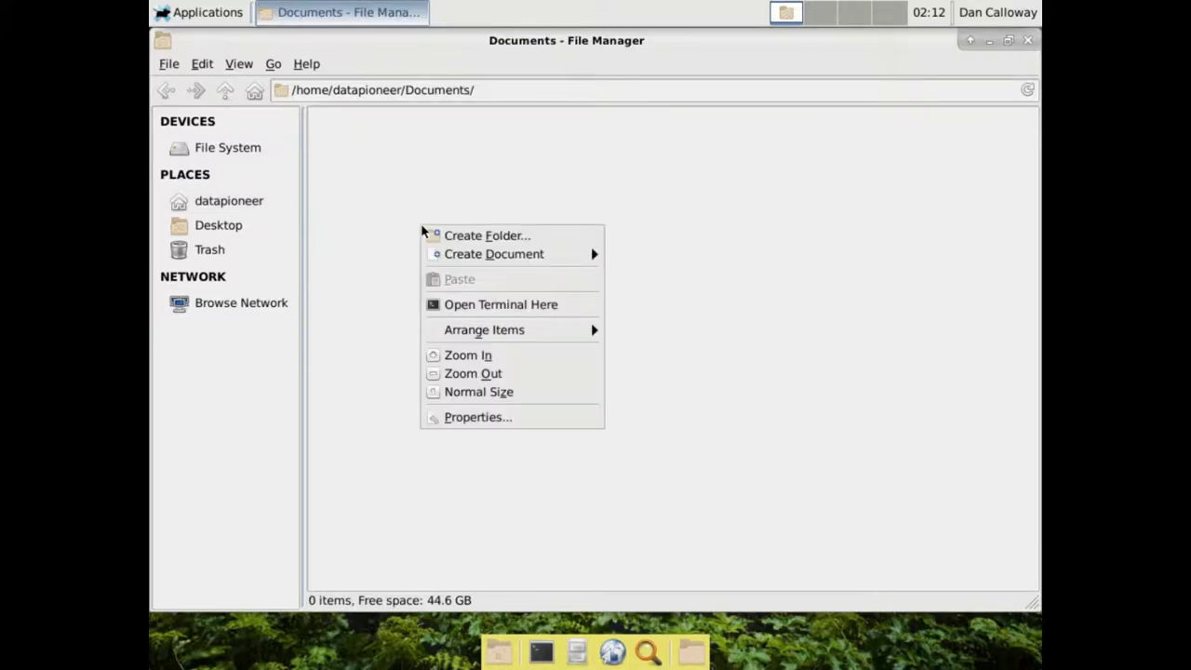
{"action": "mouse_move", "coordinate": [439, 254]}
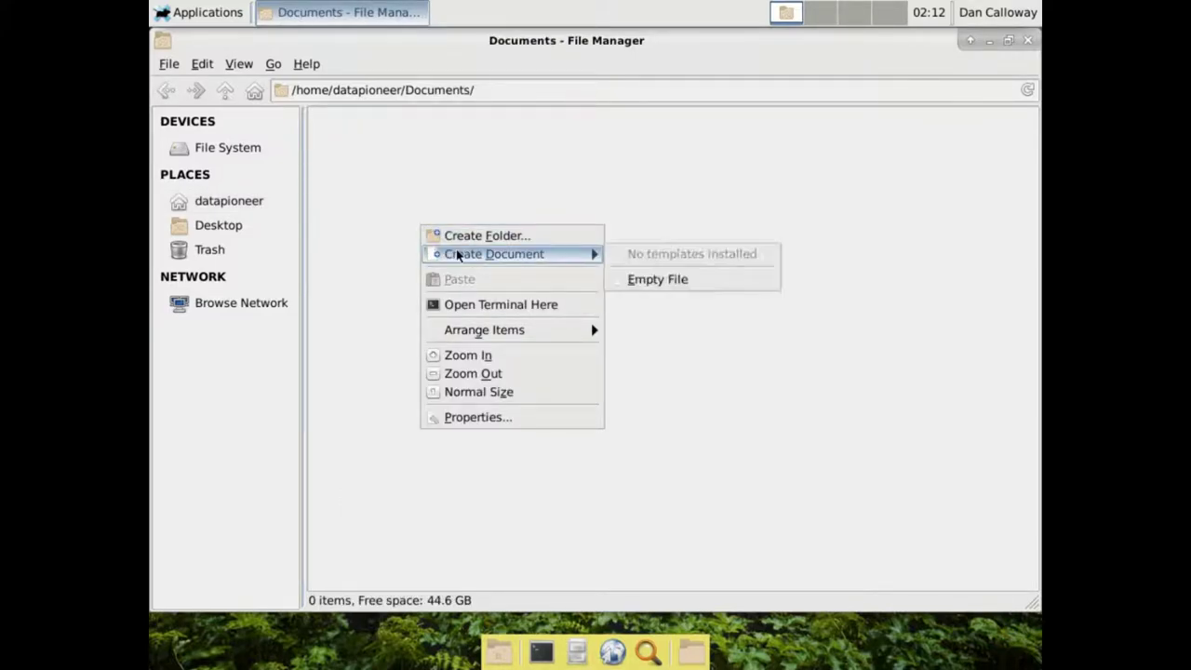
{"action": "left_click", "coordinate": [642, 278]}
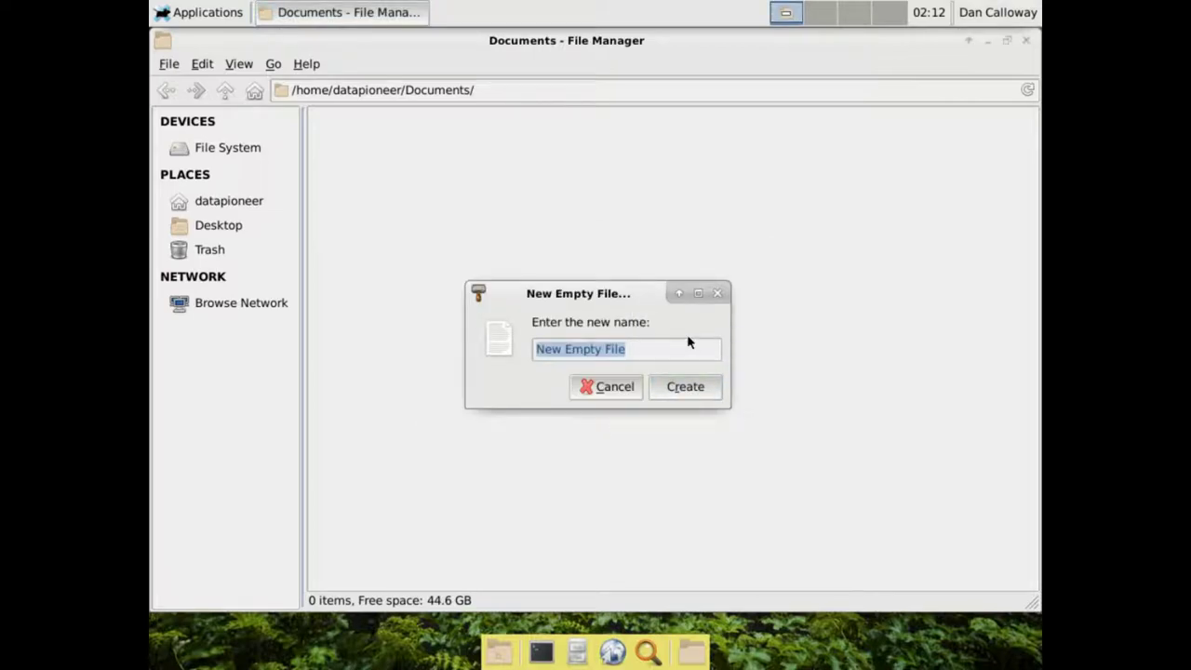
{"action": "type", "text": "tes"}
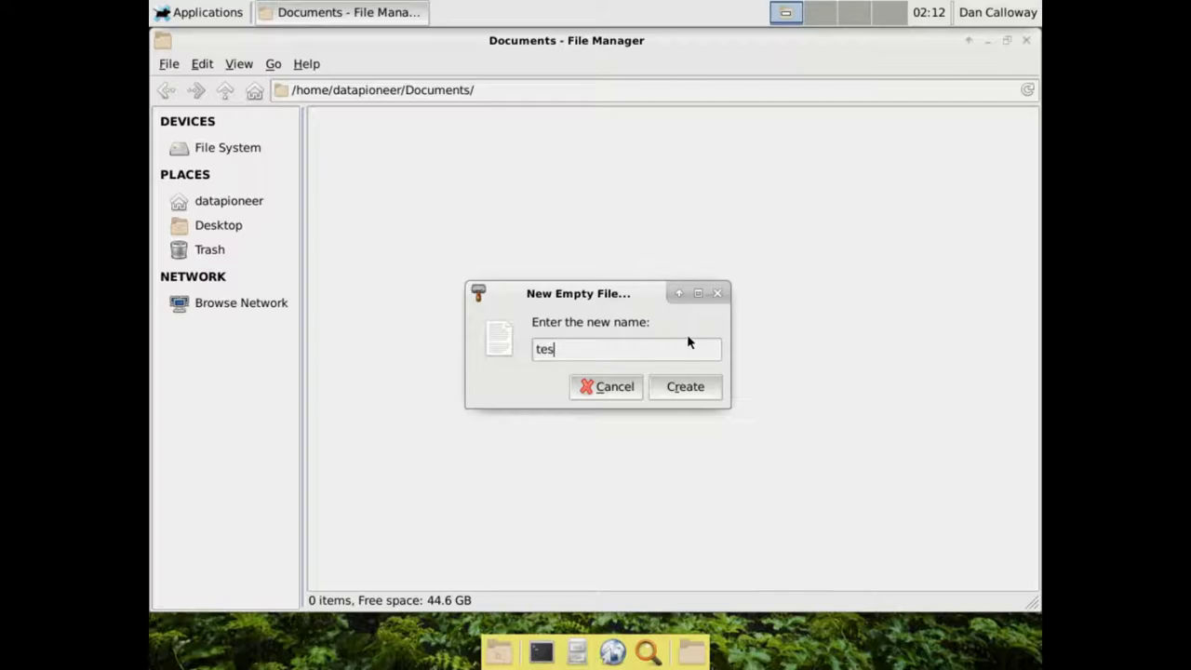
{"action": "type", "text": "tFile1.tx"}
{"action": "type", "text": "t"}
{"action": "key", "text": "Return"}
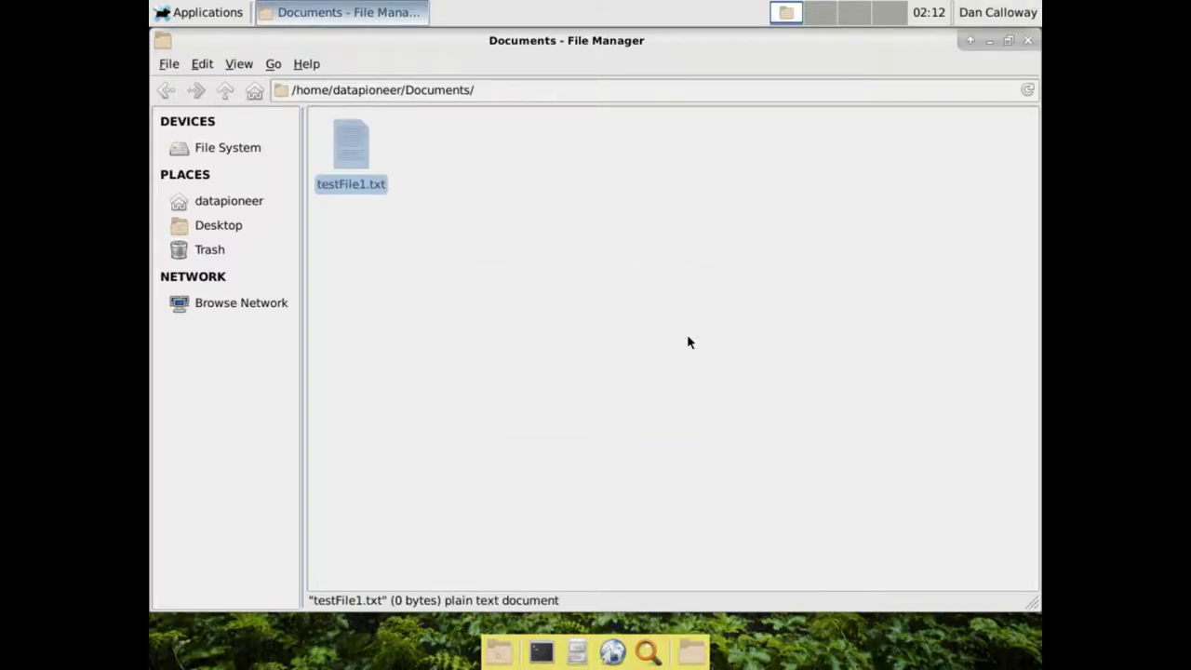
{"action": "left_click", "coordinate": [475, 223]}
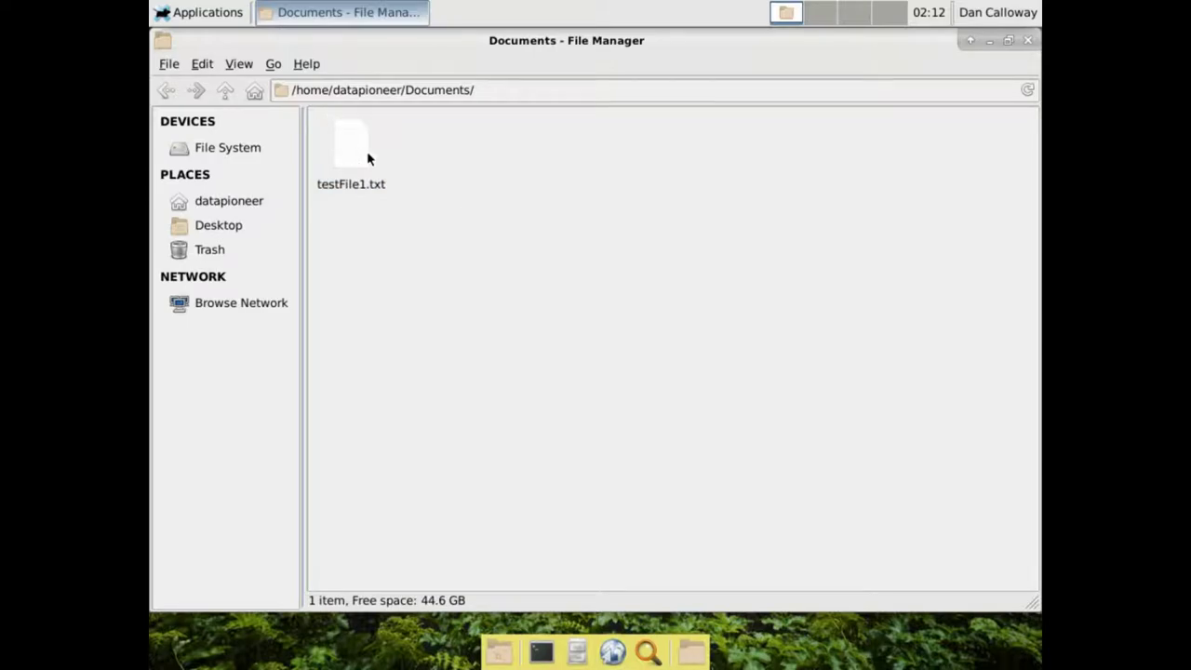
{"action": "left_click", "coordinate": [367, 158]}
{"action": "right_click", "coordinate": [366, 158]}
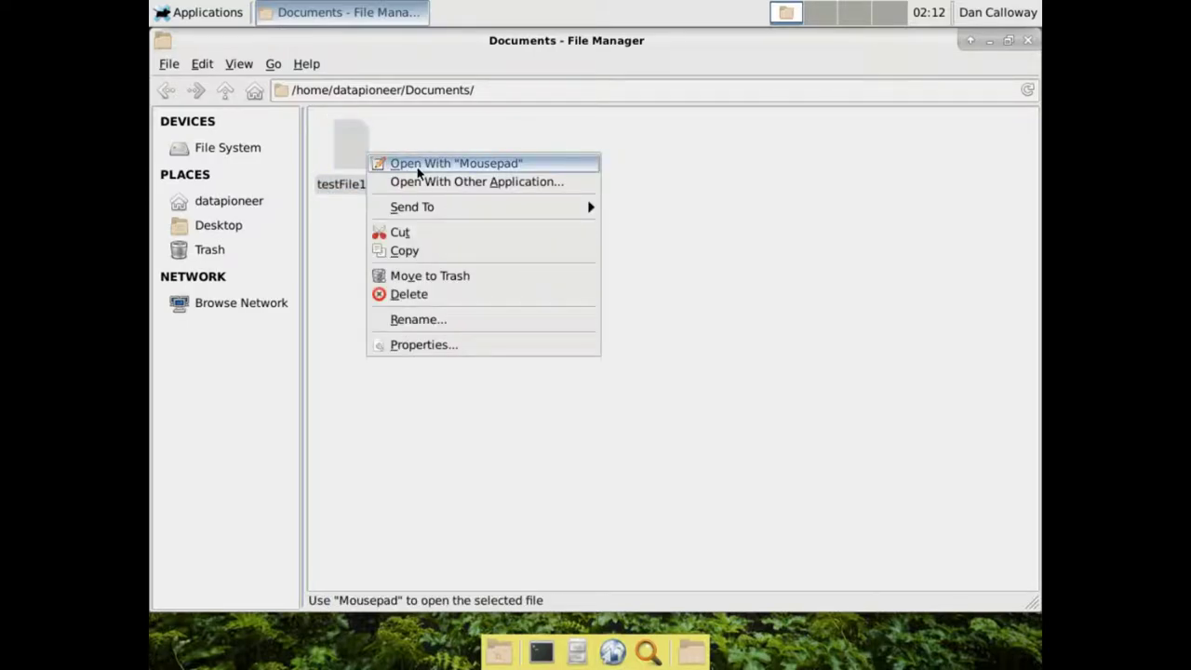
Open testFile1.txt in Mousepad, type 'This is a test file.', save, and close the editor
{"action": "left_click", "coordinate": [418, 172]}
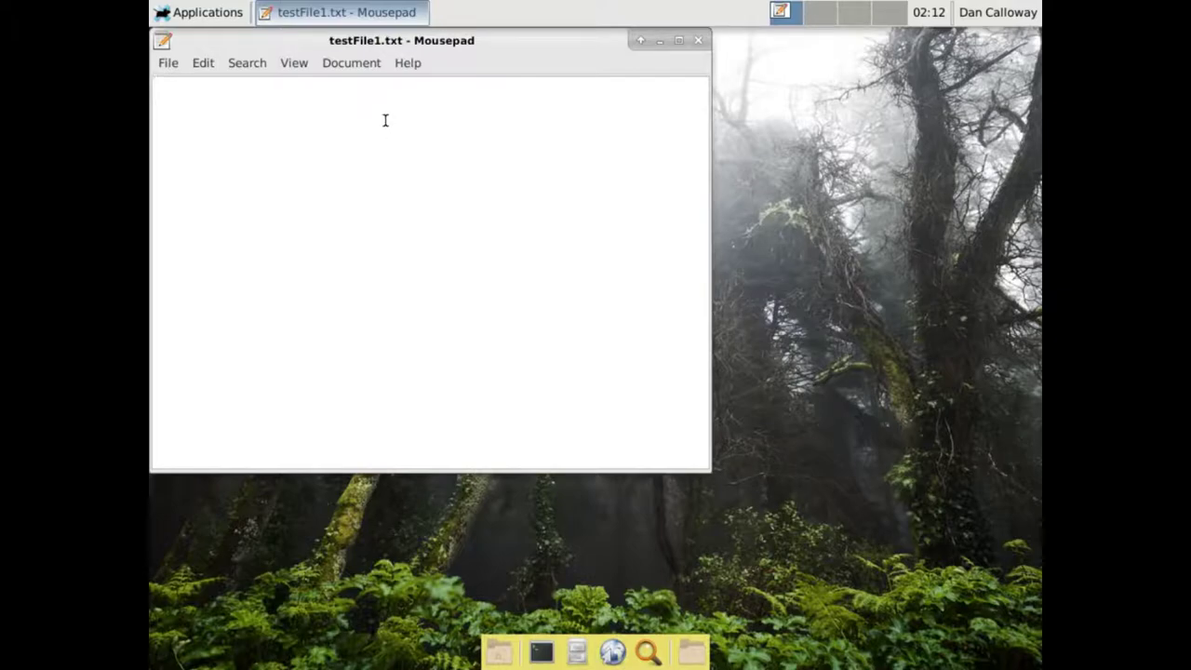
{"action": "type", "text": "This is "}
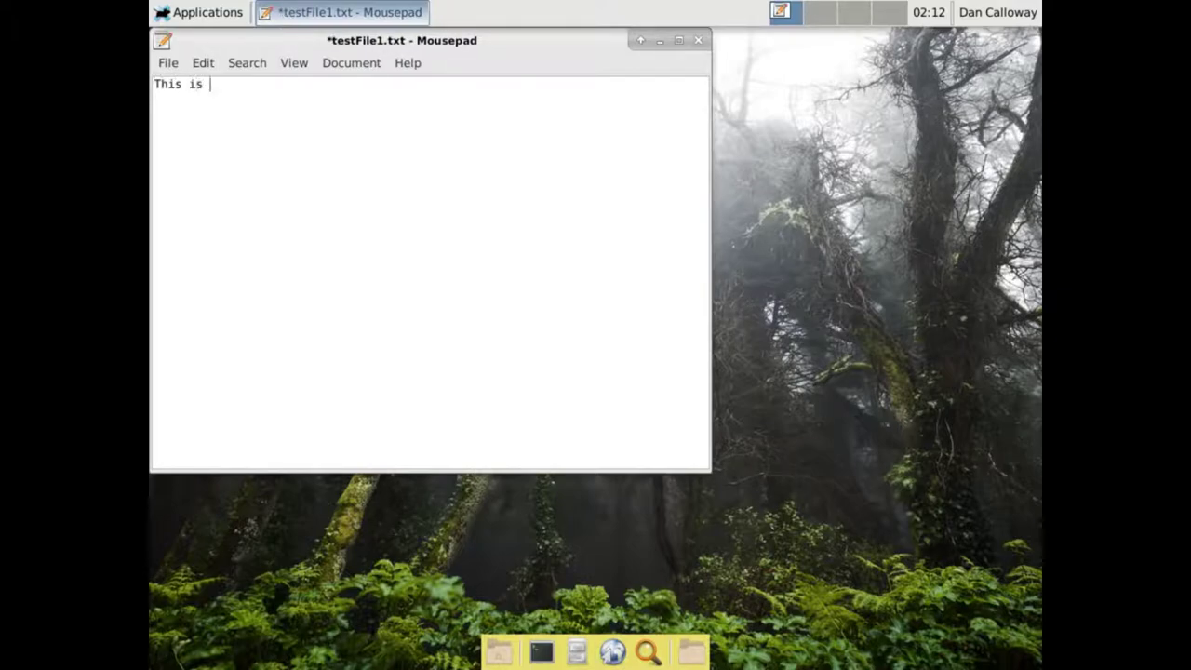
{"action": "type", "text": "a test file."}
{"action": "left_click", "coordinate": [168, 65]}
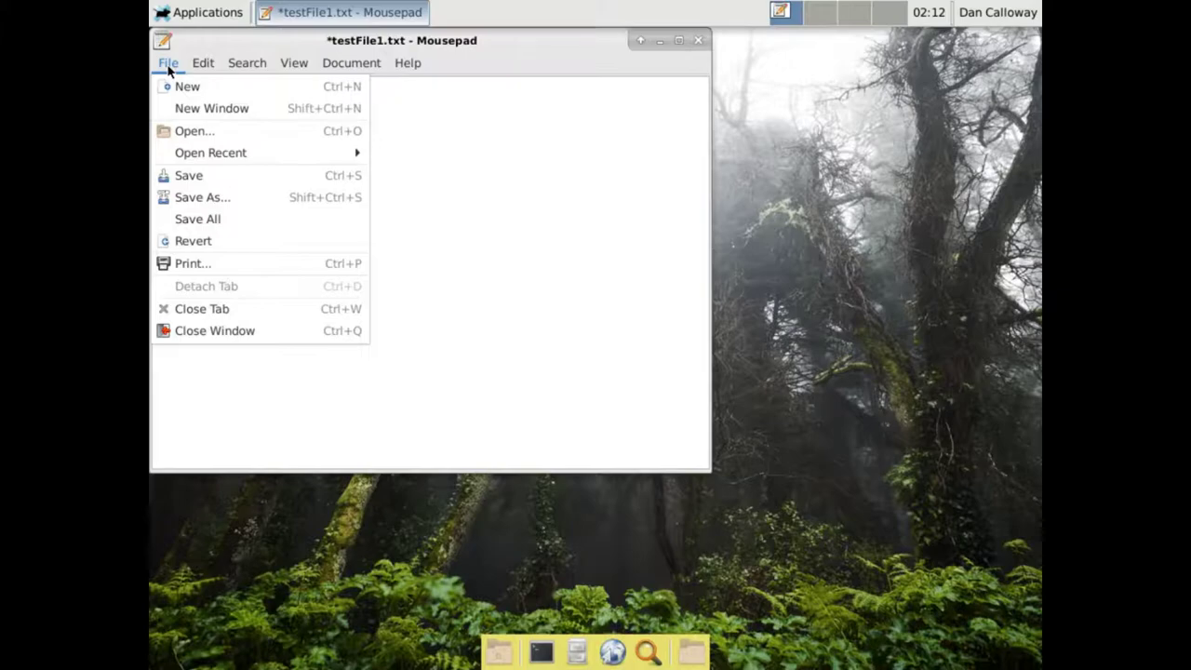
{"action": "left_click", "coordinate": [194, 173]}
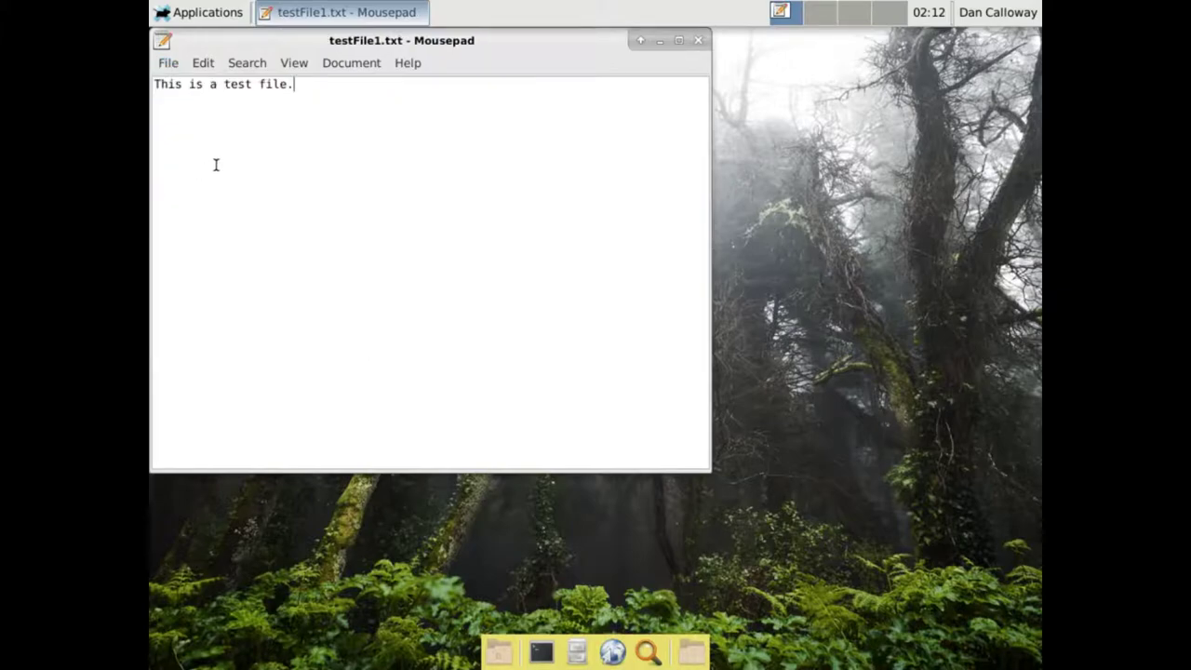
{"action": "left_click", "coordinate": [698, 40]}
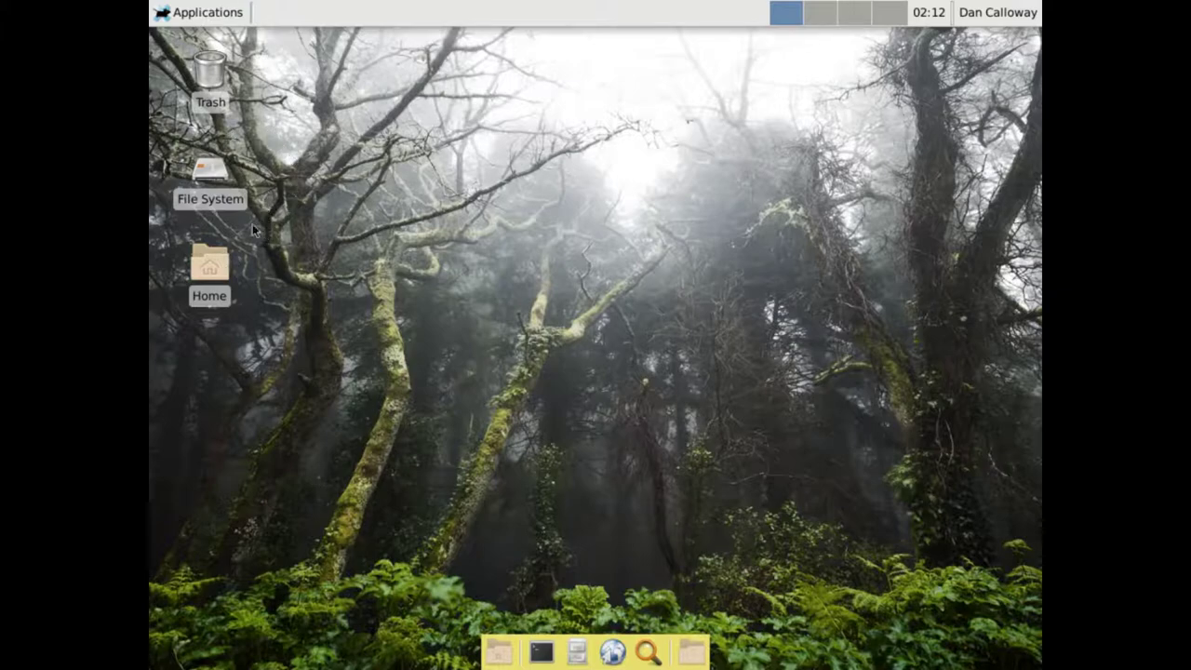
{"action": "left_click", "coordinate": [212, 266]}
{"action": "double_click", "coordinate": [212, 265]}
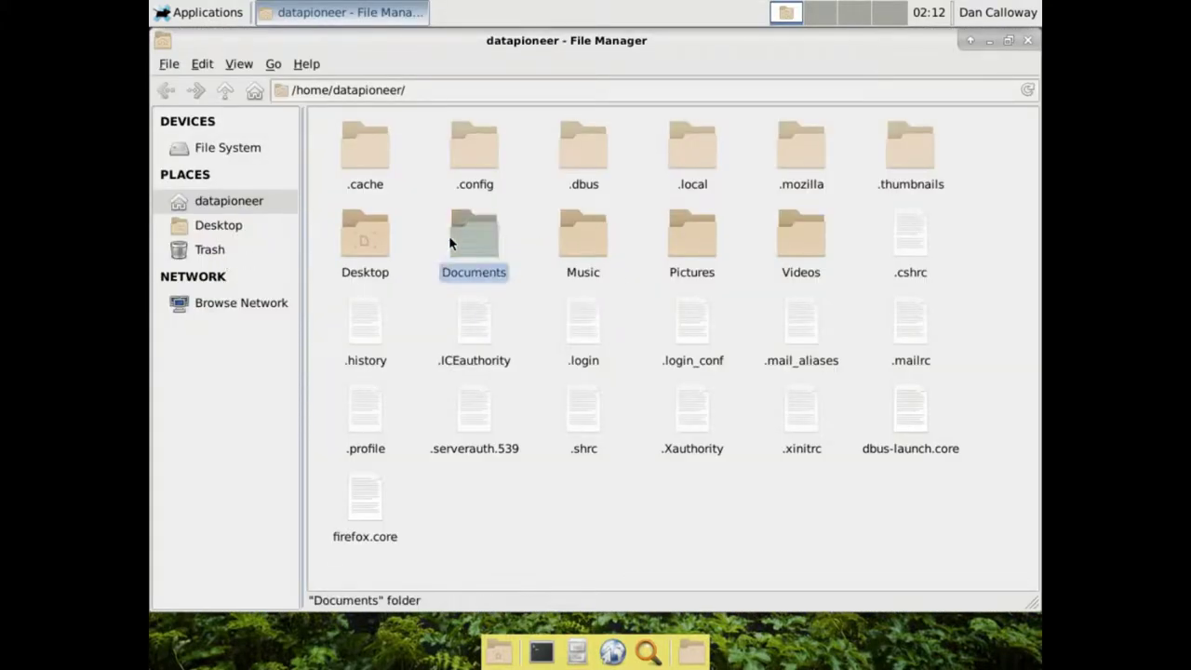
{"action": "double_click", "coordinate": [458, 240]}
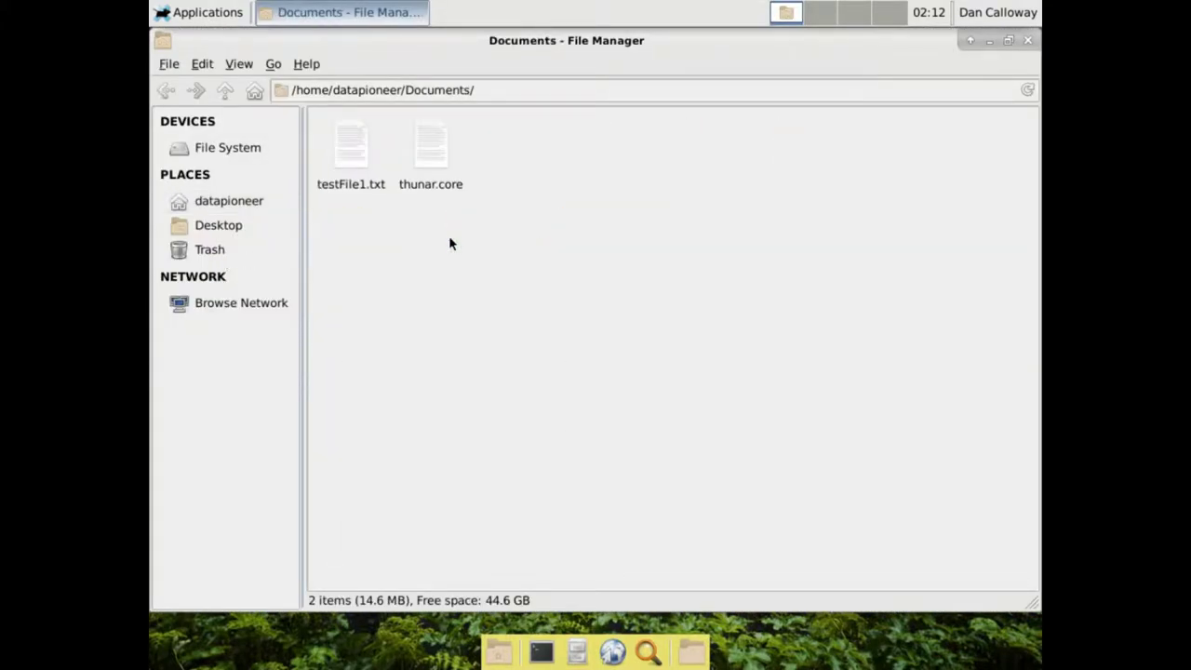
{"action": "left_click", "coordinate": [362, 165]}
{"action": "double_click", "coordinate": [361, 162]}
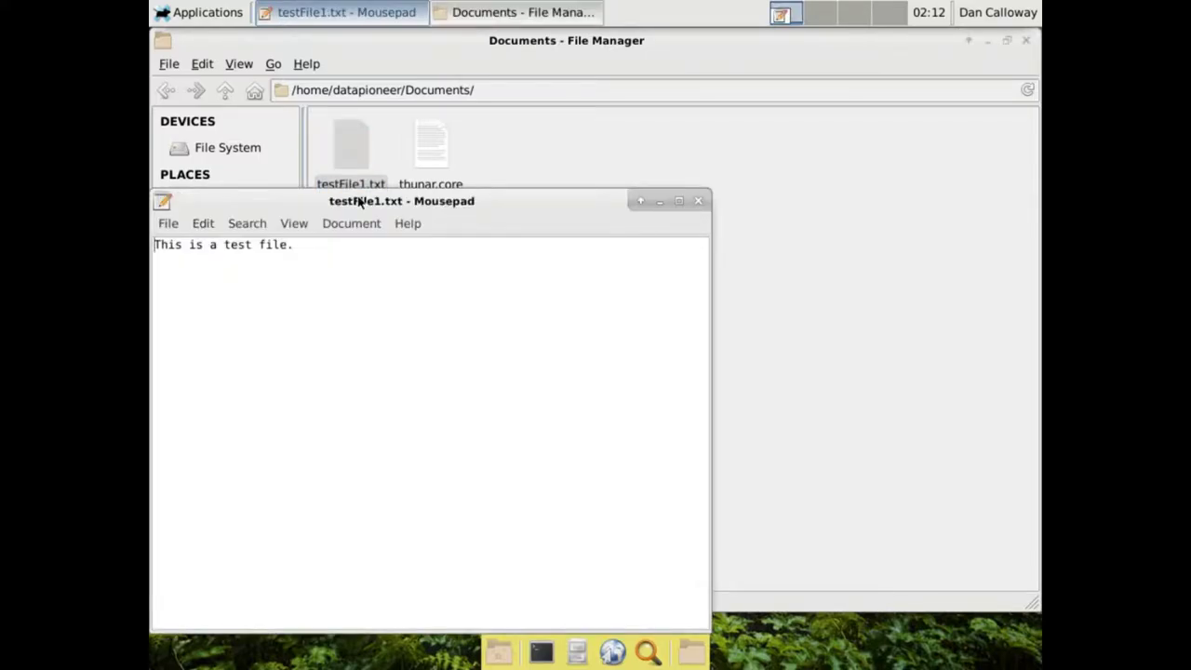
{"action": "left_click", "coordinate": [698, 201]}
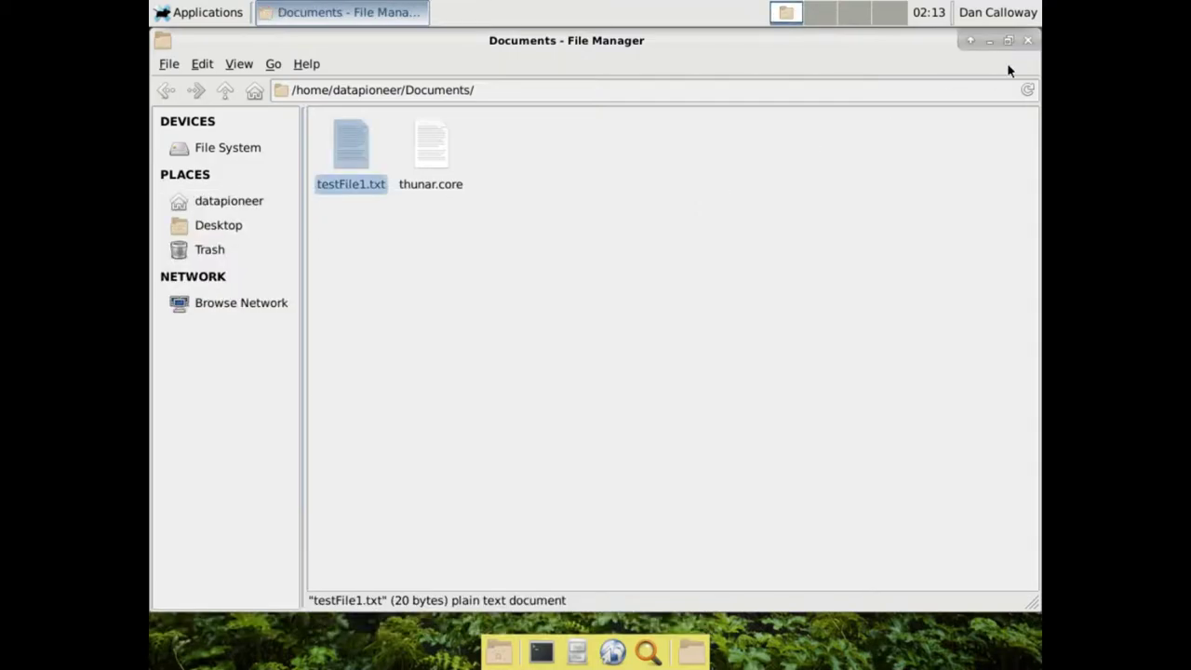
{"action": "left_click", "coordinate": [1028, 40]}
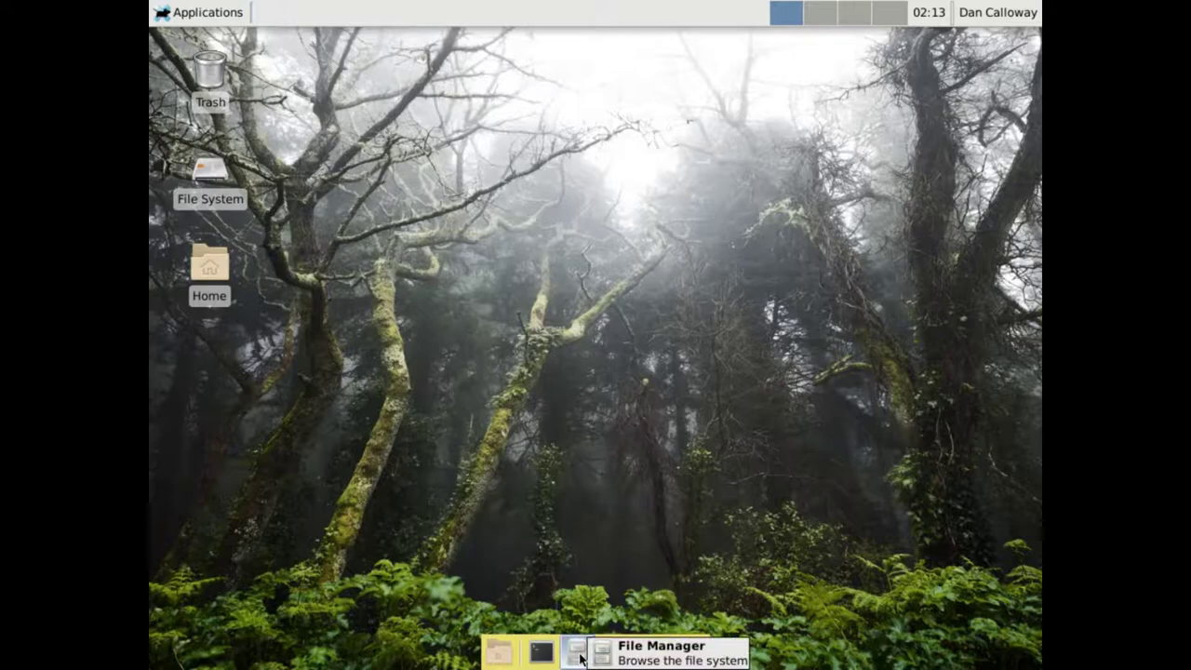
{"action": "left_click", "coordinate": [542, 652]}
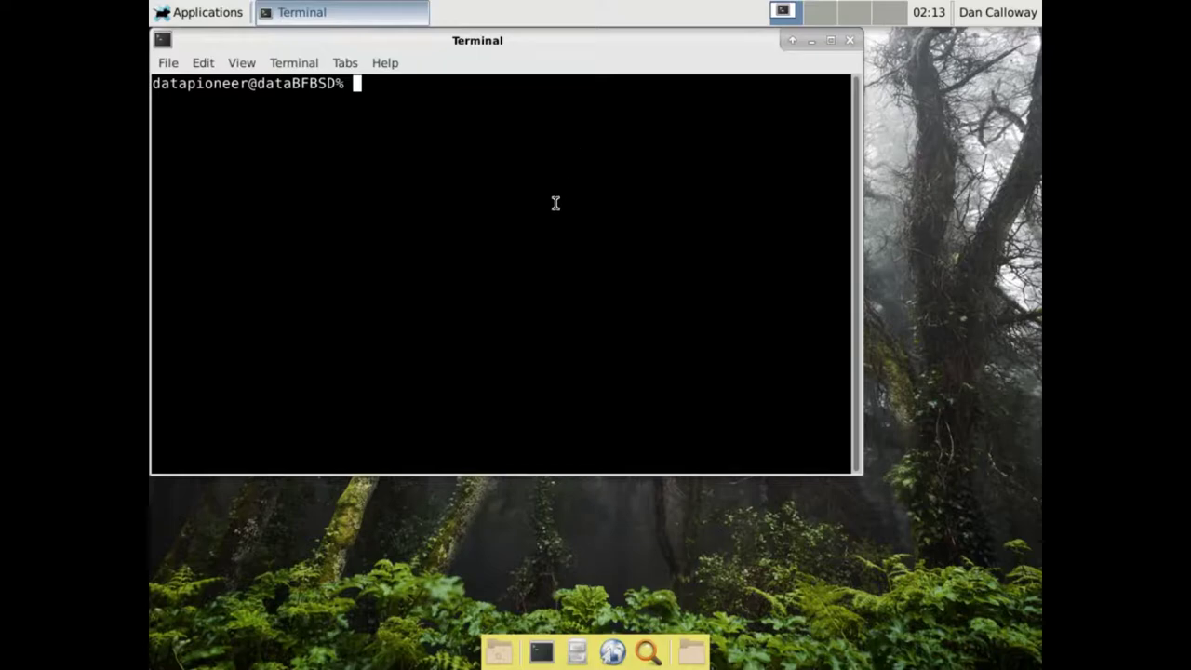
{"action": "type", "text": "cd /"}
{"action": "key", "text": "Return"}
{"action": "type", "text": "pwd"}
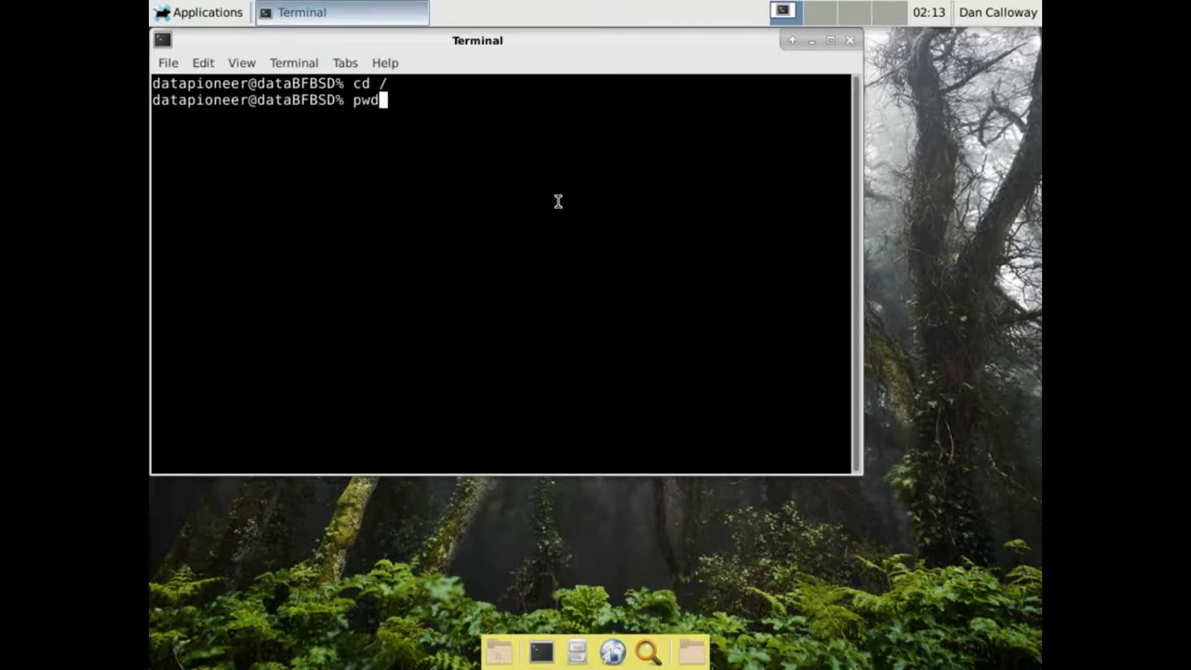
{"action": "key", "text": "Return"}
{"action": "type", "text": "ls"}
{"action": "key", "text": "Return"}
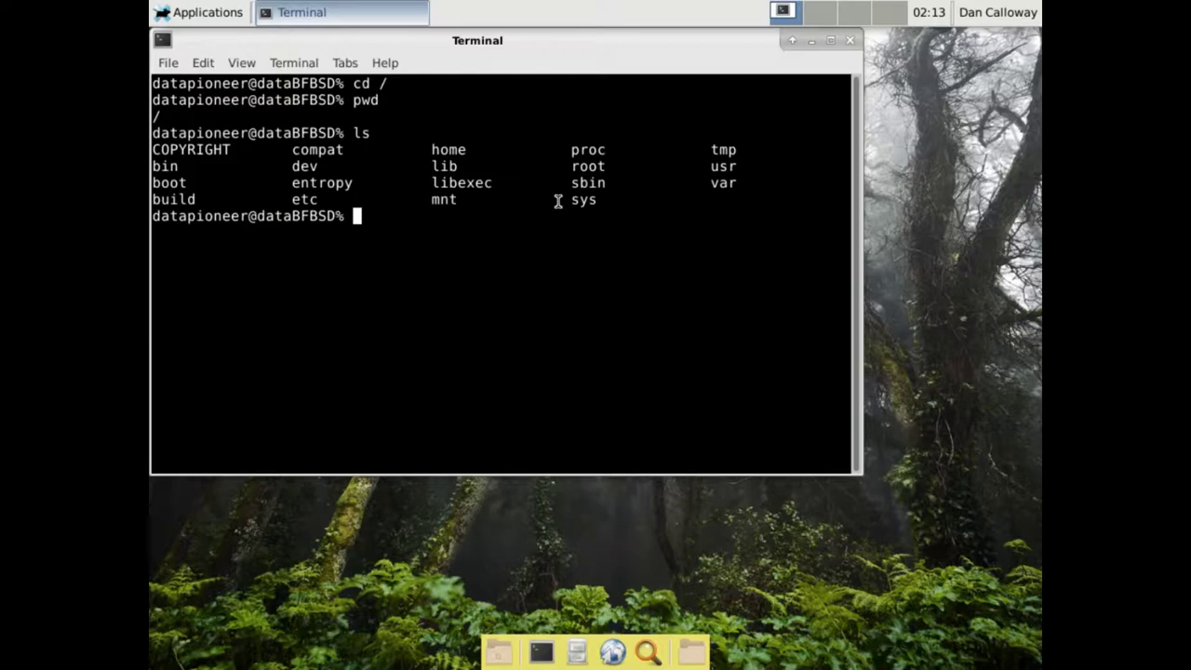
{"action": "type", "text": "cd /root"}
{"action": "key", "text": "Return"}
{"action": "type", "text": "ls"}
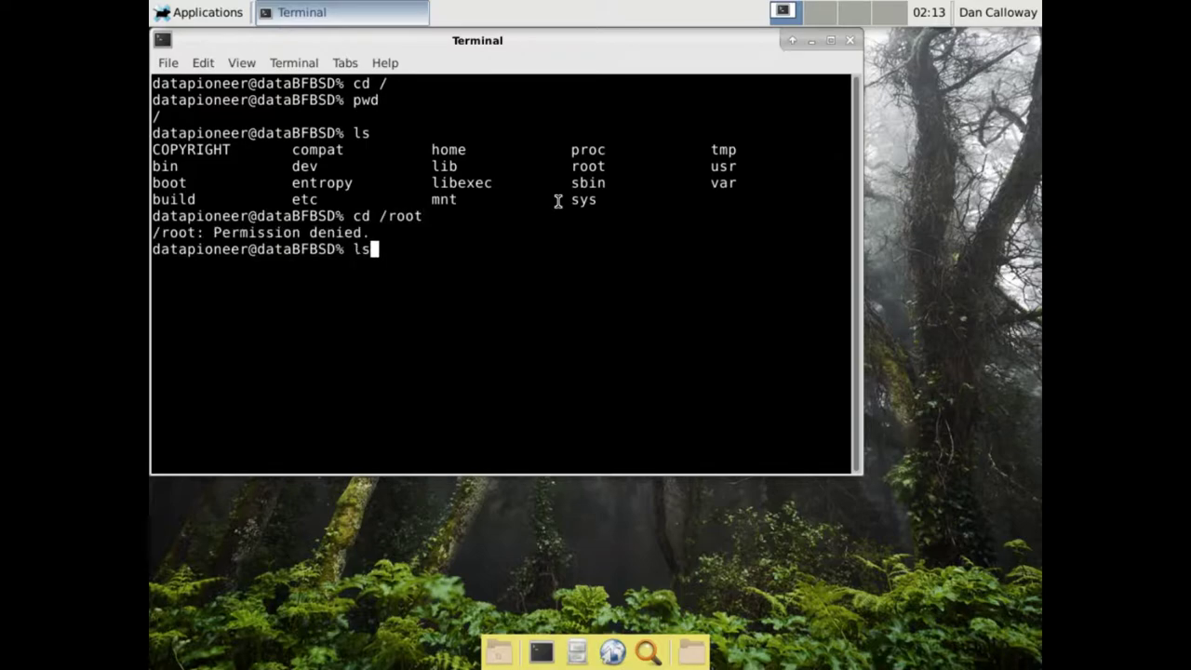
{"action": "key", "text": "Return"}
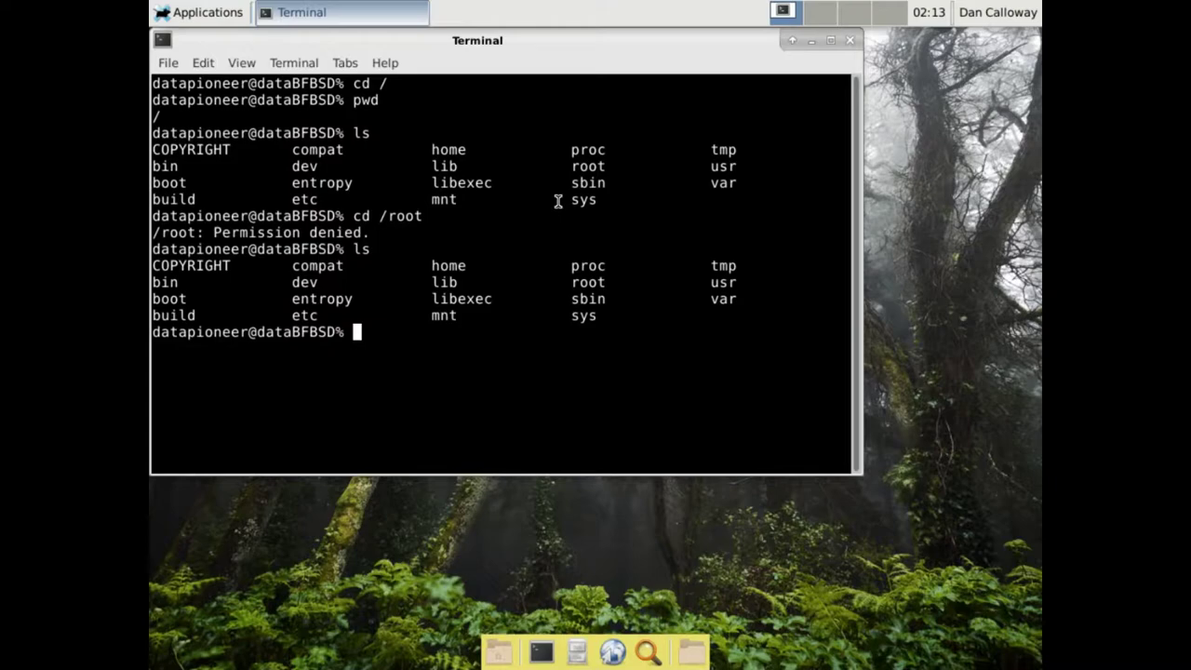
{"action": "type", "text": "uname -a"}
{"action": "key", "text": "Return"}
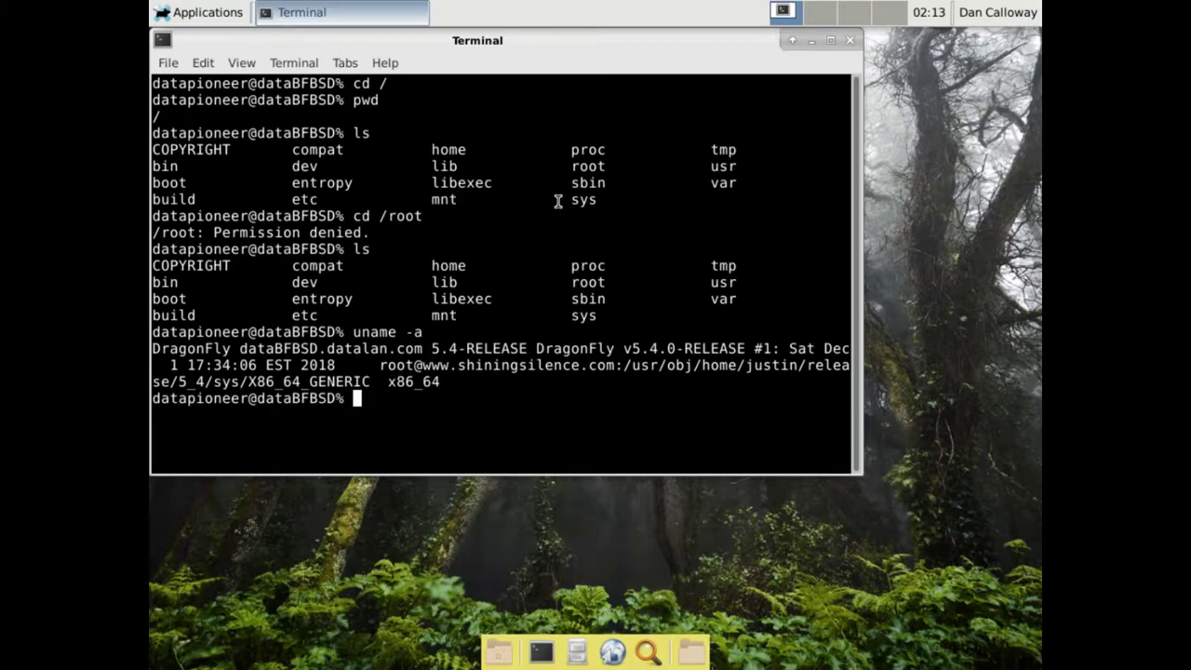
{"action": "type", "text": "exit"}
{"action": "key", "text": "Return"}
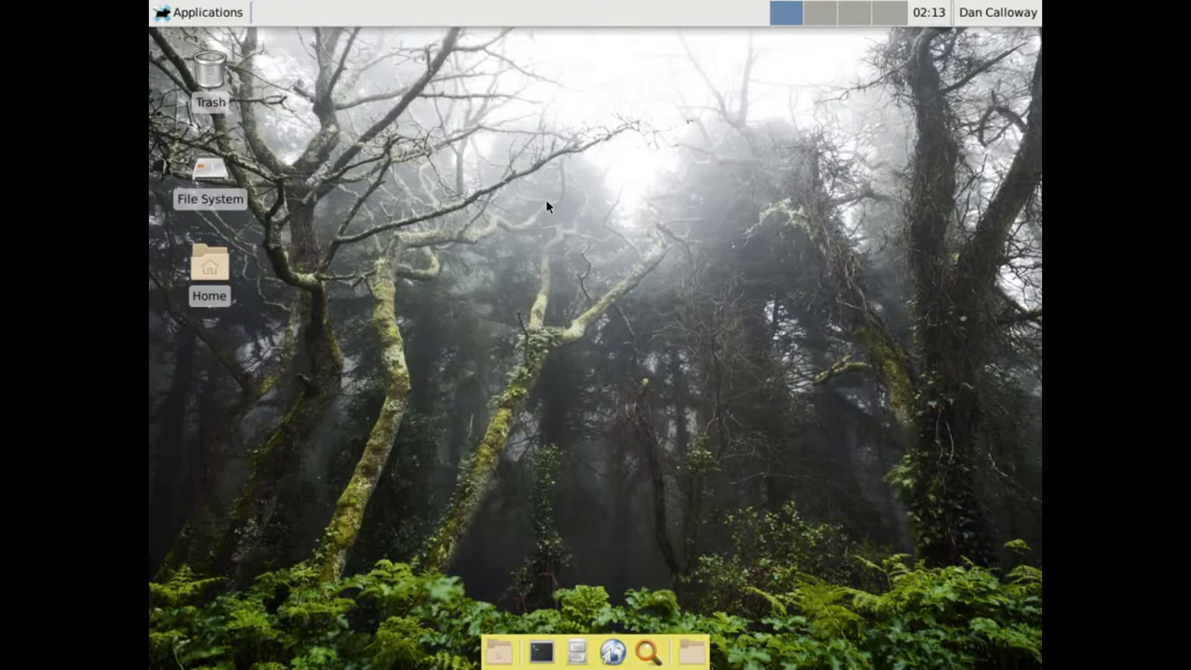
Log out of the Xfce desktop session and confirm
{"action": "left_click", "coordinate": [995, 13]}
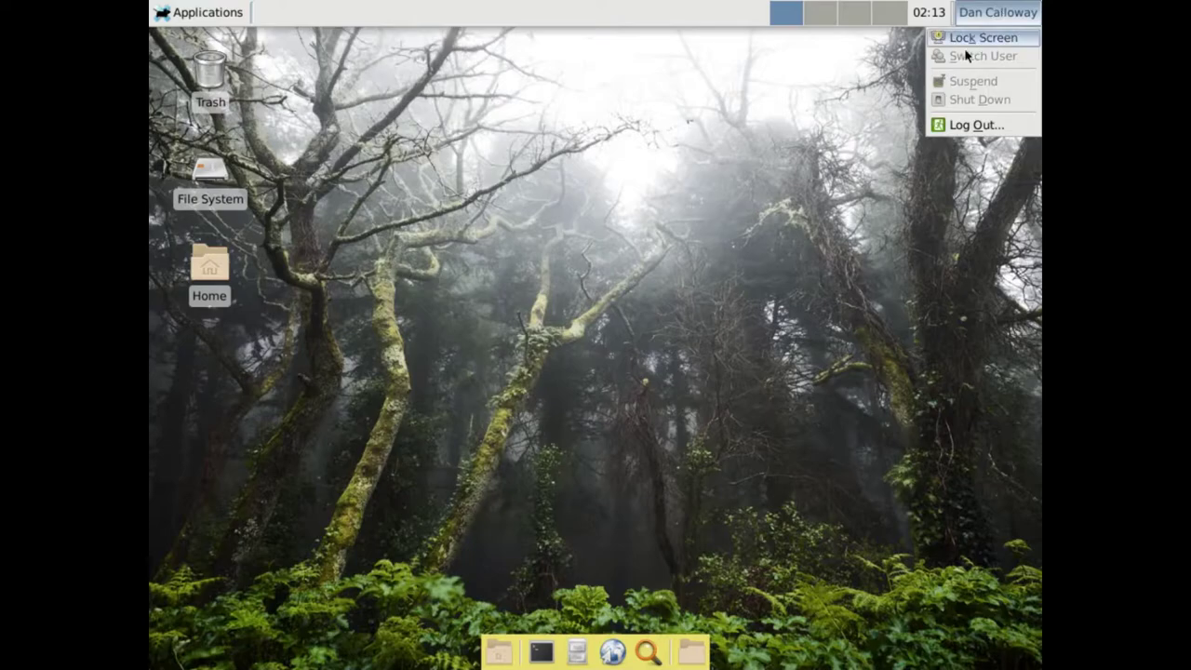
{"action": "left_click", "coordinate": [964, 125]}
{"action": "left_click", "coordinate": [521, 316]}
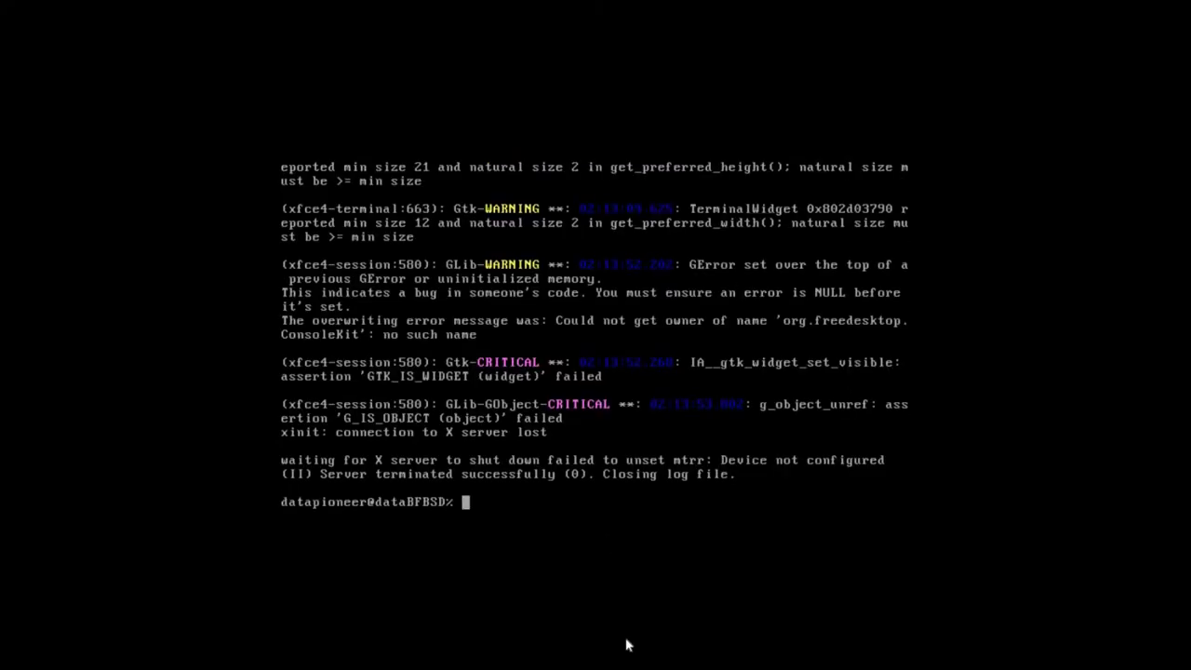
Exit the console shell, log in as root, and run shutdown -h now
{"action": "type", "text": "exit"}
{"action": "key", "text": "Return"}
{"action": "type", "text": "root"}
{"action": "key", "text": "Return"}
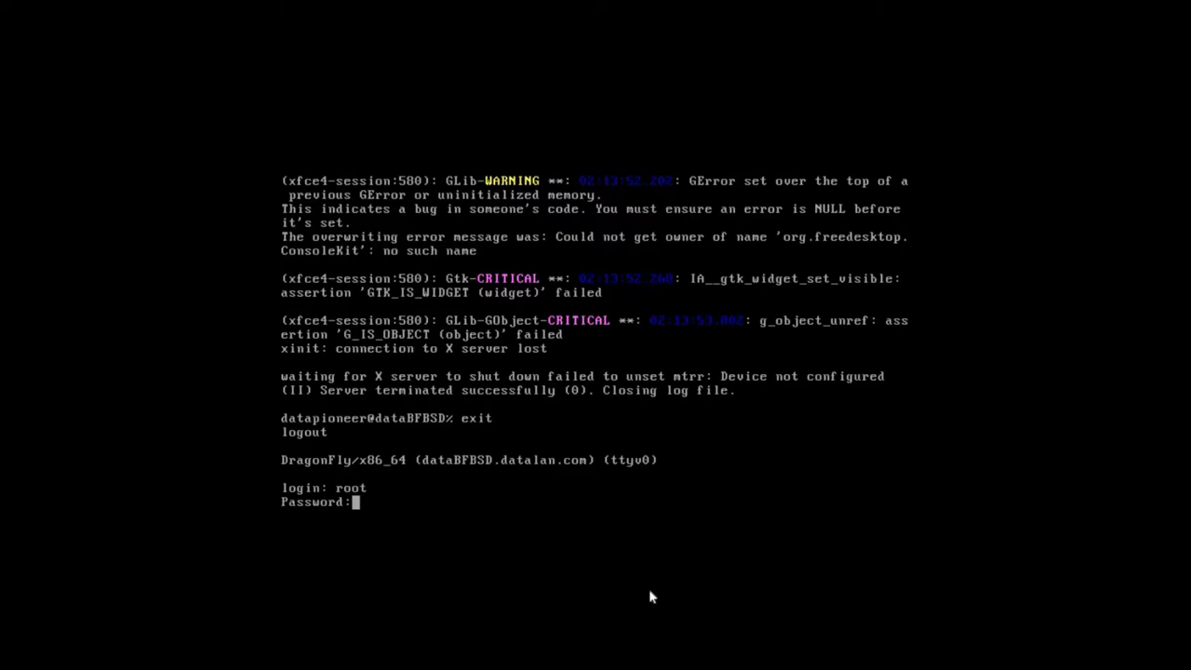
{"action": "key", "text": "Return"}
{"action": "type", "text": "shutdown -h now"}
{"action": "key", "text": "Return"}
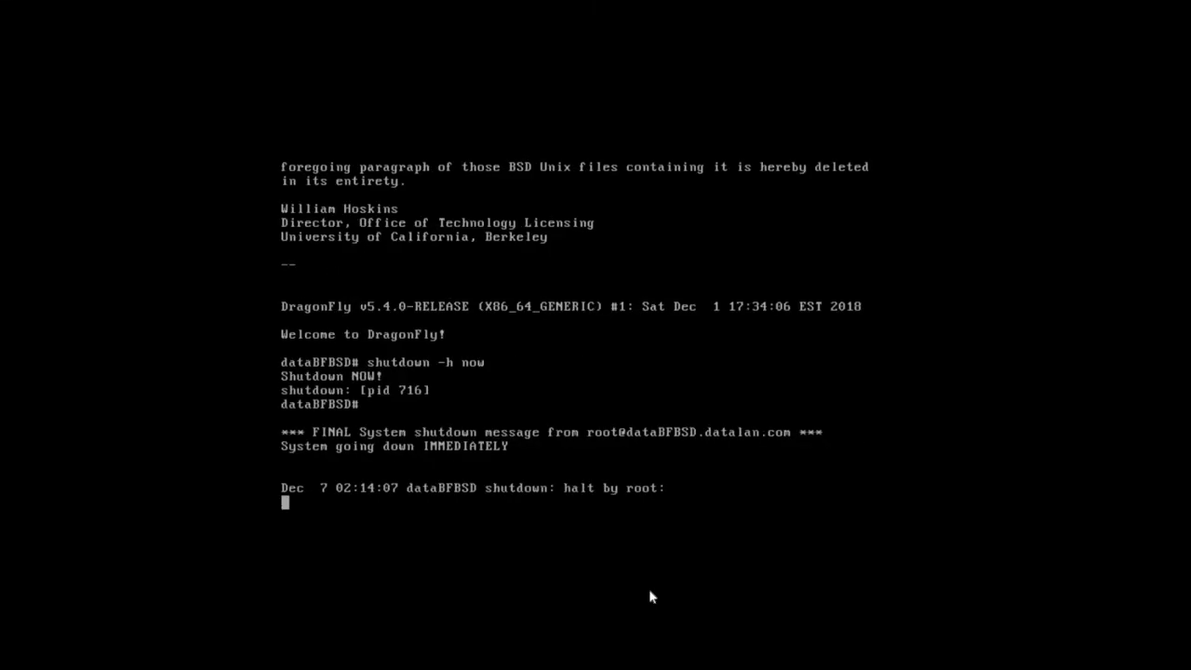